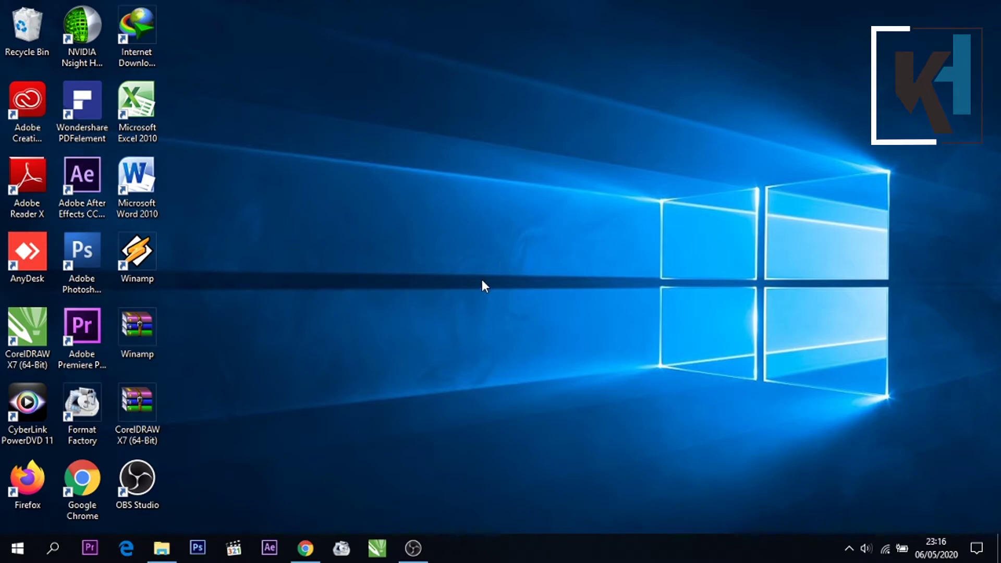
# Step: Re-run the litequran search in Chrome and open the litequran.net site
pyautogui.click(306, 548)
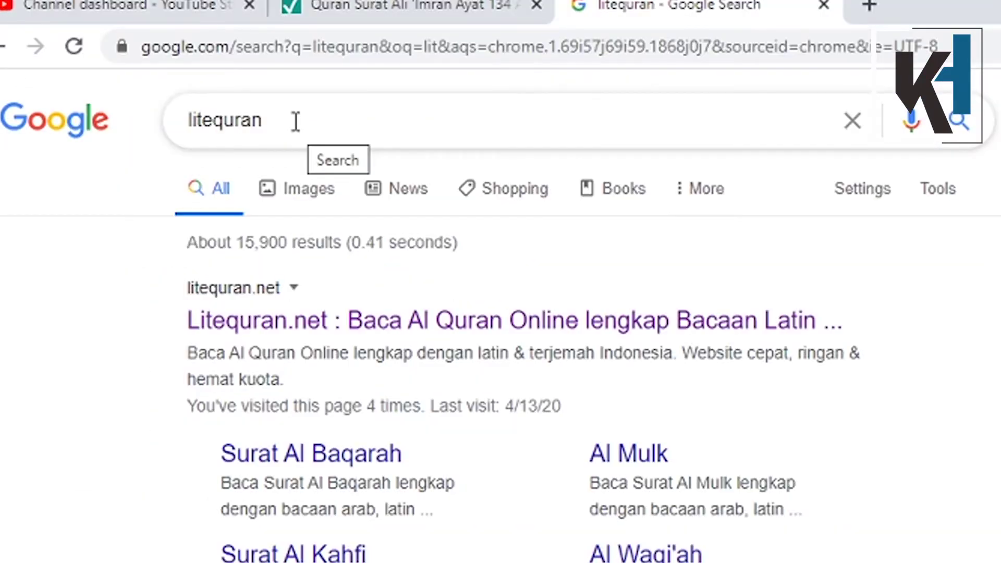
pyautogui.click(165, 121)
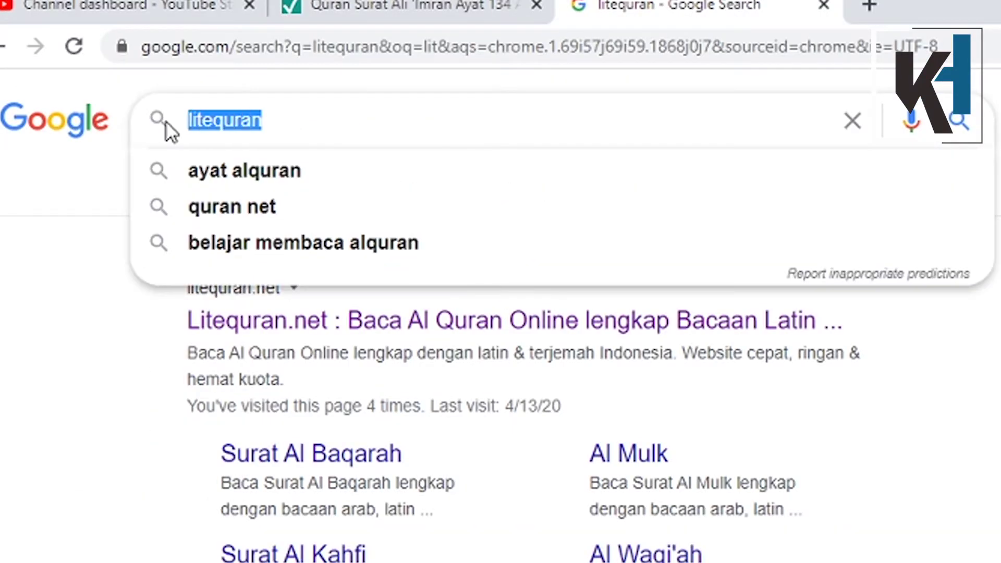
pyautogui.click(237, 123)
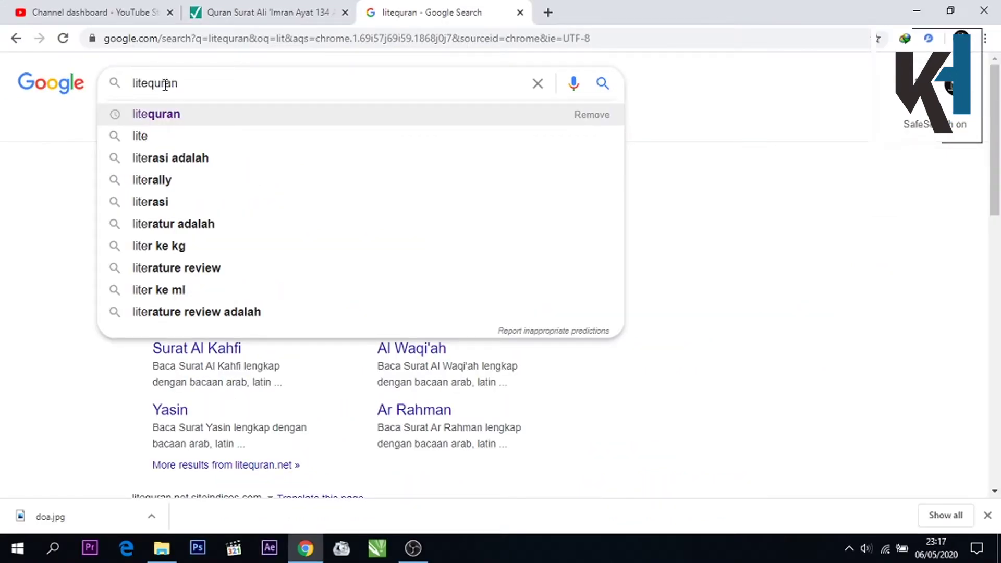
pyautogui.press('Return')
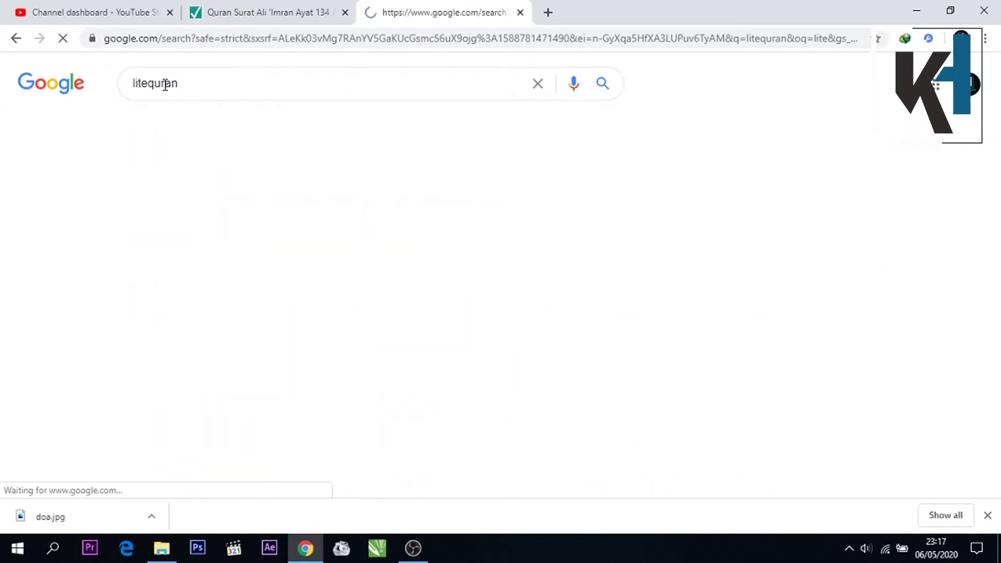
pyautogui.click(259, 208)
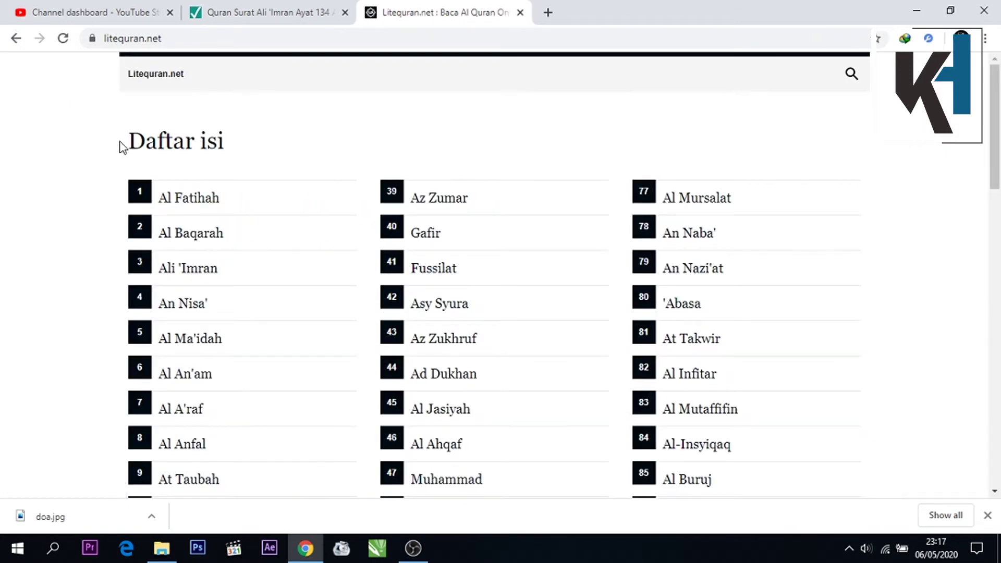
# Step: Browse the litequran.net Daftar isi surah list down toward Al Balad
pyautogui.moveTo(122, 146); pyautogui.dragTo(251, 153)
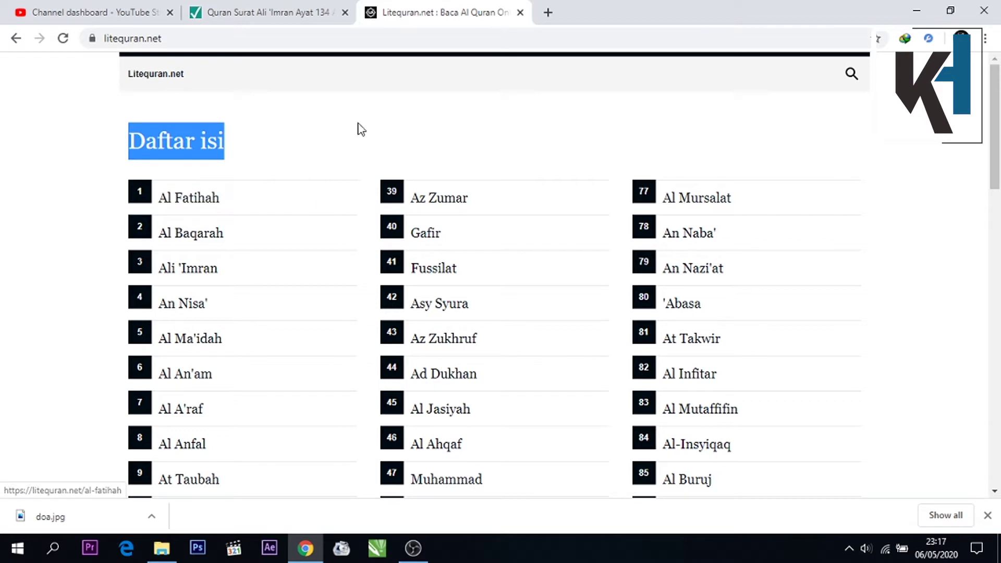
pyautogui.click(348, 138)
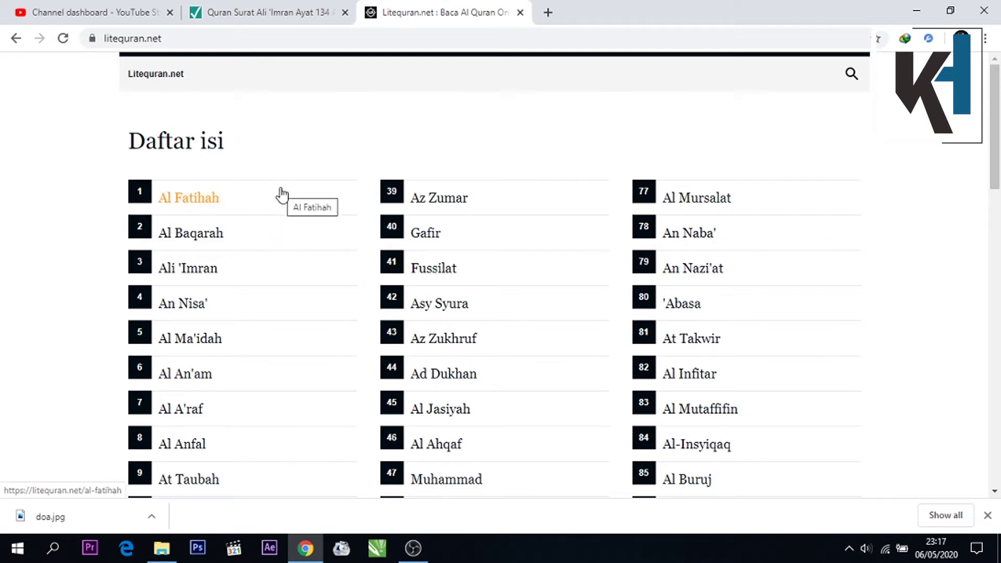
pyautogui.scroll(-5, 547, 297)
pyautogui.scroll(5, 554, 310)
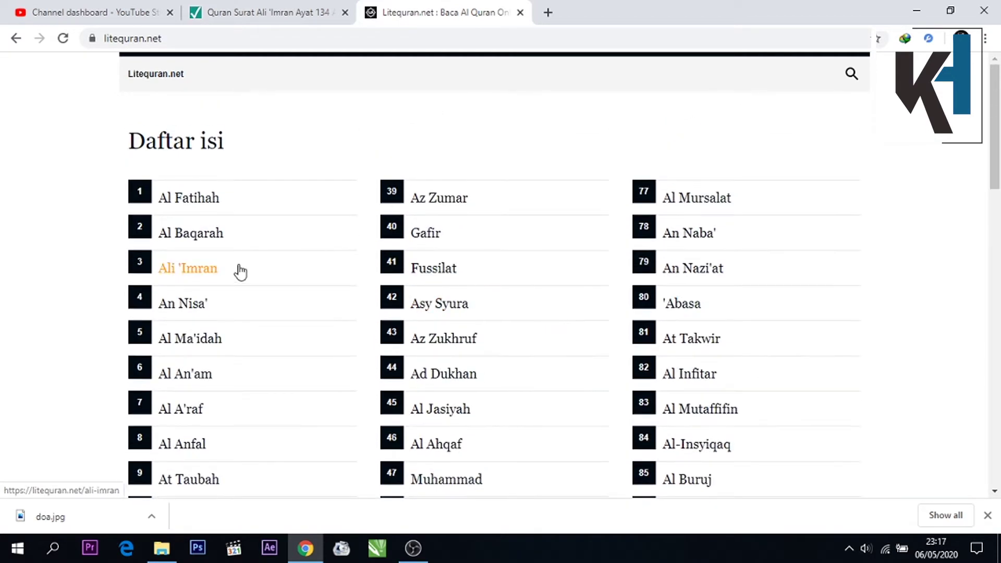
pyautogui.scroll(-8, 701, 197)
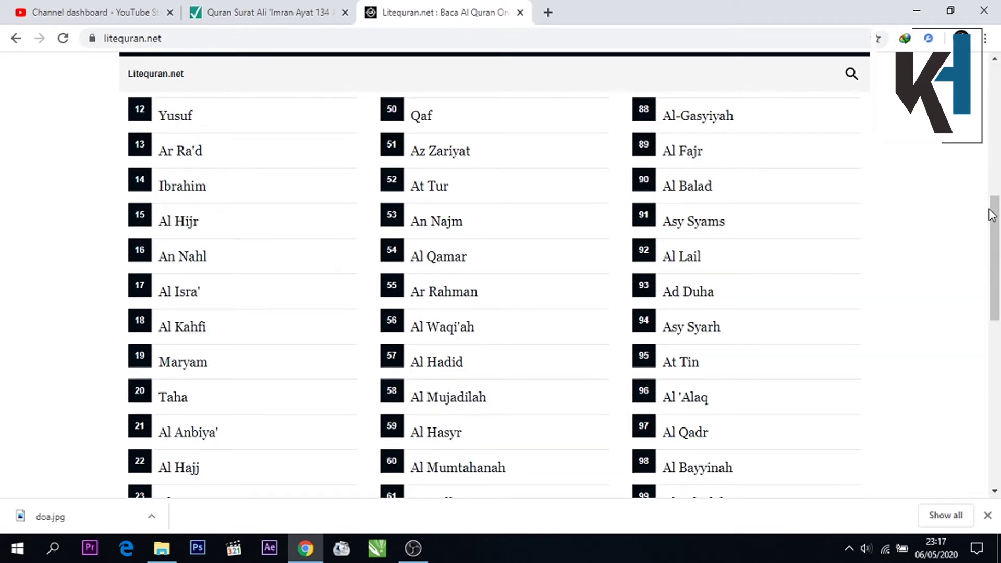
pyautogui.moveTo(995, 215); pyautogui.dragTo(995, 194)
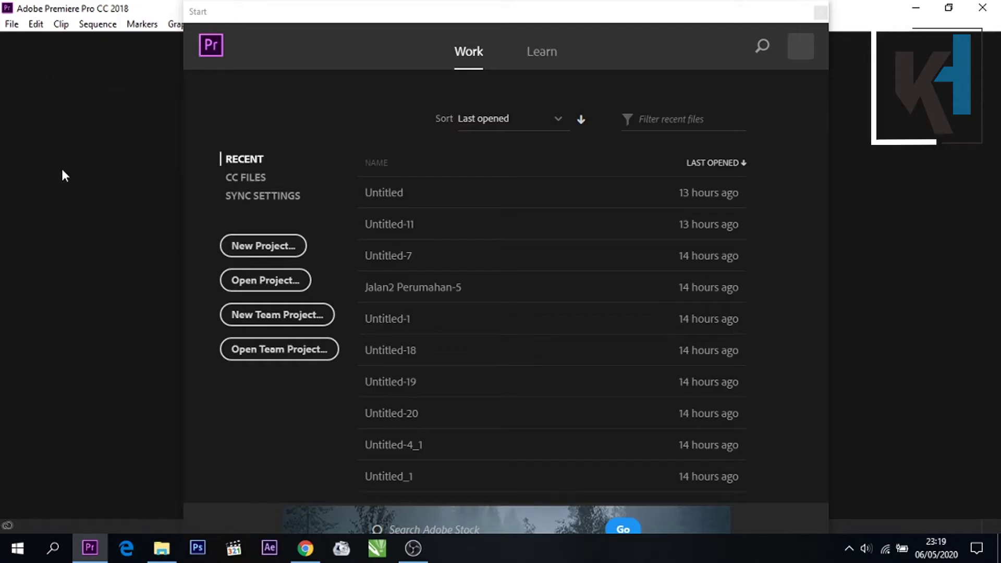
# Step: Create a new Premiere project named Untitled, overwriting the existing project file
pyautogui.click(262, 254)
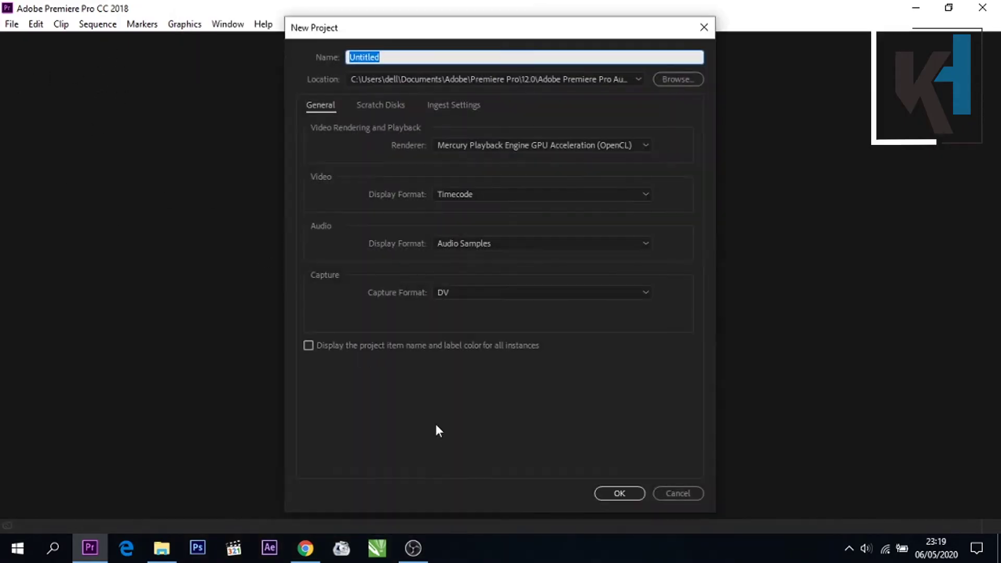
pyautogui.click(621, 493)
pyautogui.click(556, 288)
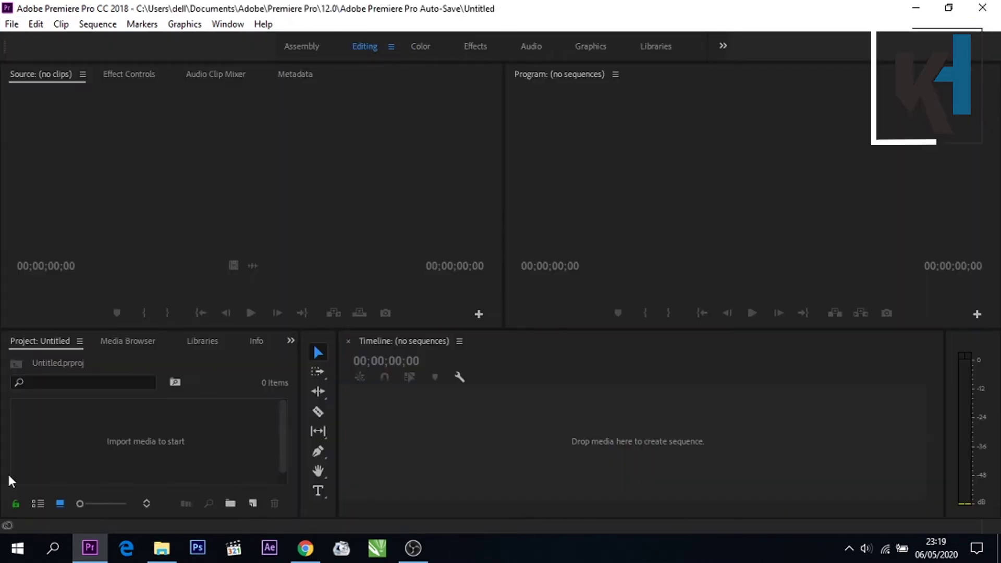
pyautogui.click(164, 440)
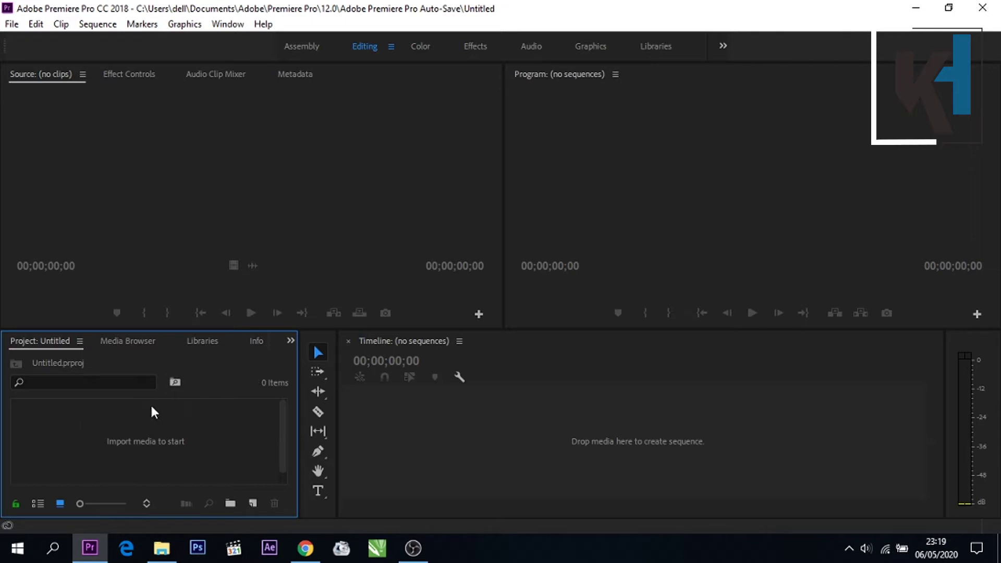
# Step: Drag MVI_8392~1.mp4 from the Akses folder into Premiere's Project panel
pyautogui.click(164, 545)
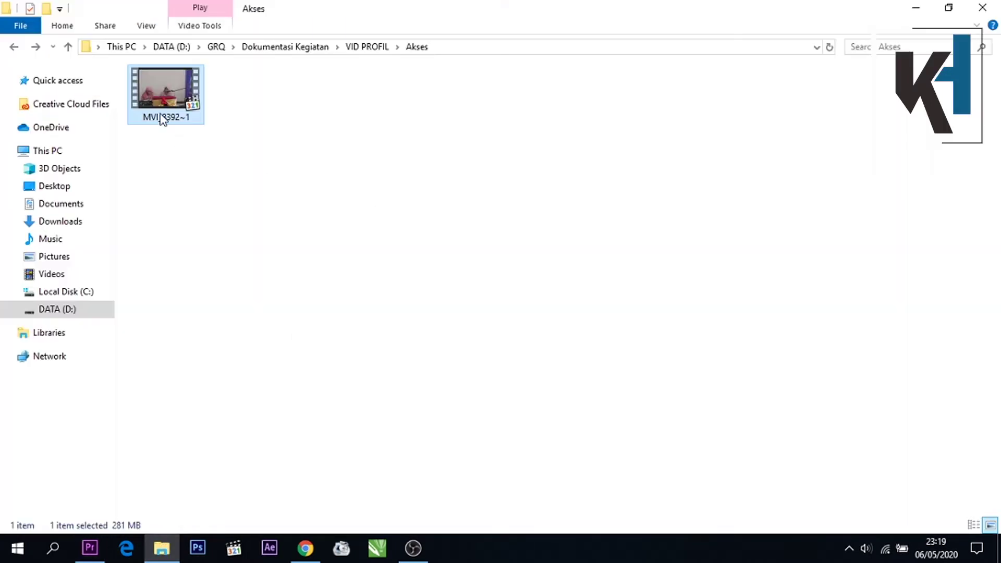
pyautogui.moveTo(174, 95)
pyautogui.mouseDown()
pyautogui.moveTo(179, 230)
pyautogui.moveTo(212, 200)
pyautogui.moveTo(163, 92)
pyautogui.mouseUp()
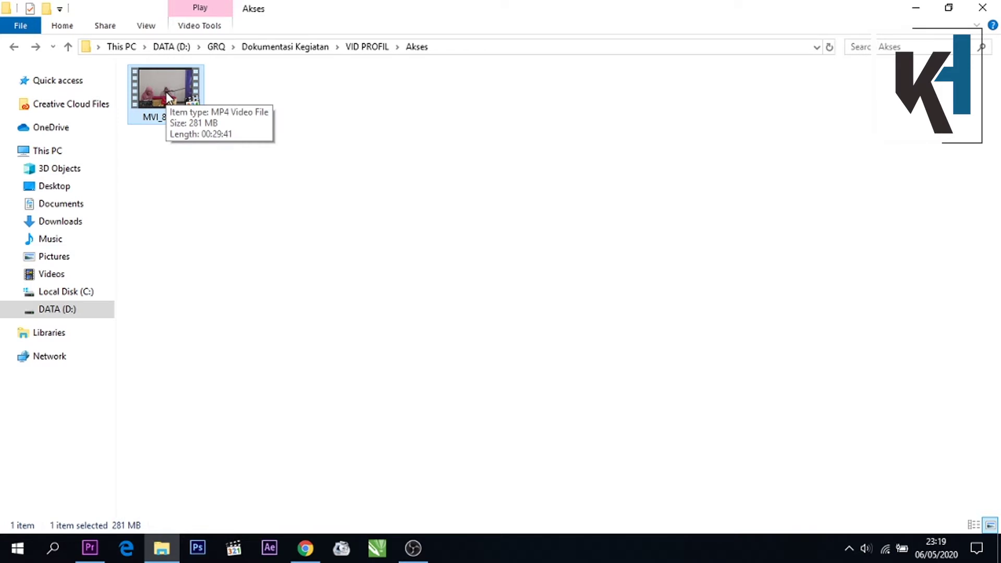
pyautogui.moveTo(168, 98); pyautogui.dragTo(178, 447)
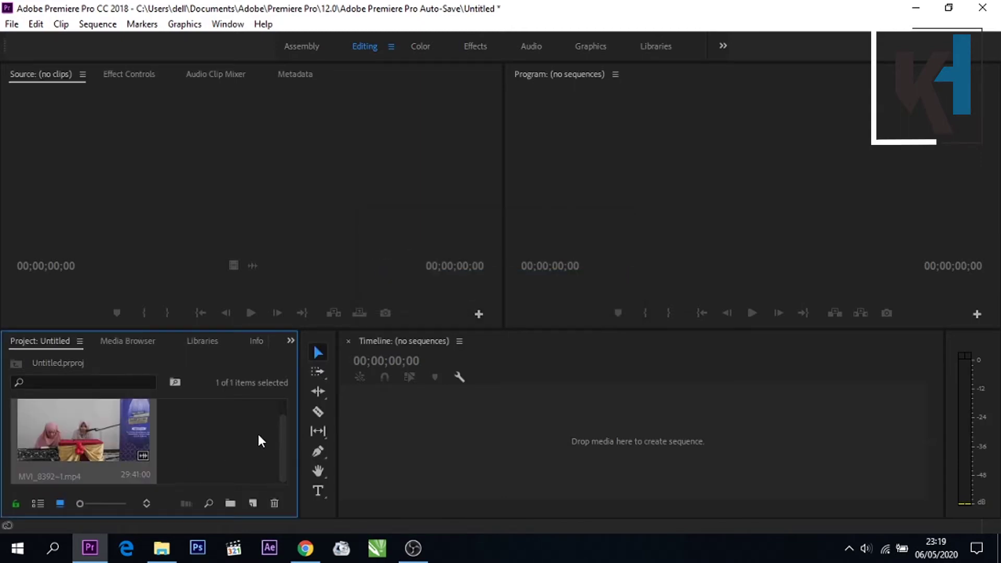
# Step: Build a MVI_8392~1 sequence from the clip and razor-cut it near the one-minute mark
pyautogui.moveTo(81, 439); pyautogui.dragTo(404, 423)
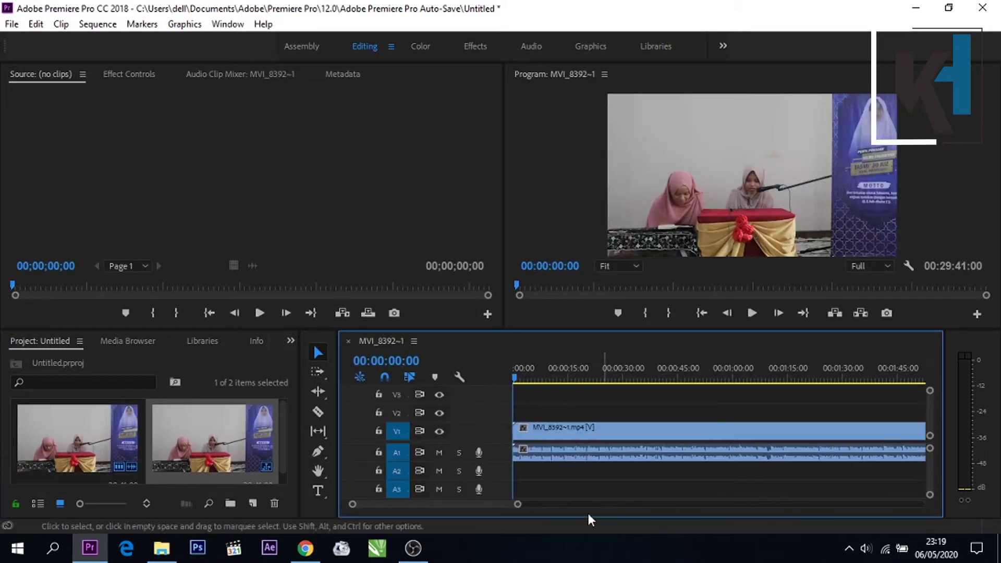
pyautogui.moveTo(520, 511); pyautogui.dragTo(634, 514)
pyautogui.click(318, 411)
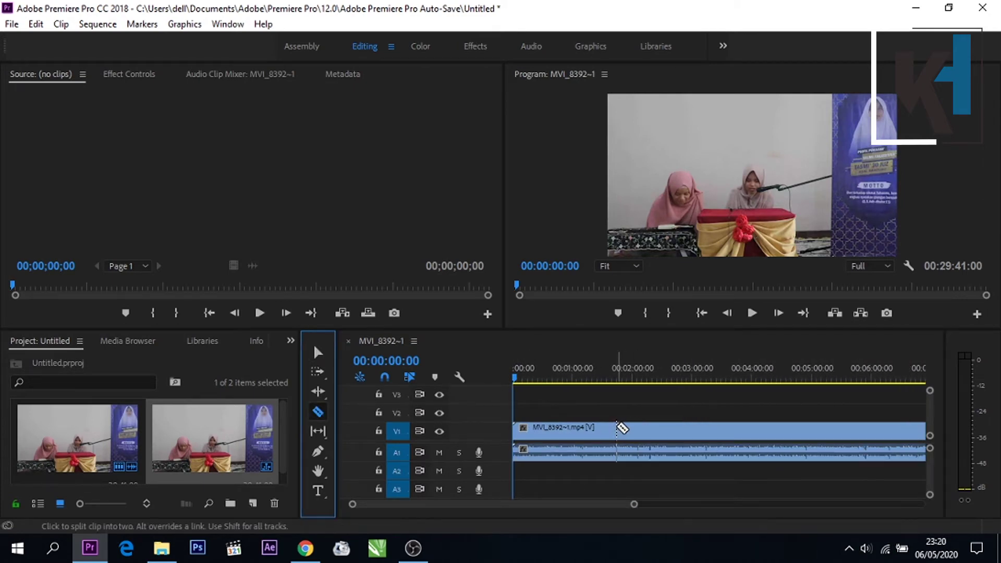
pyautogui.click(574, 429)
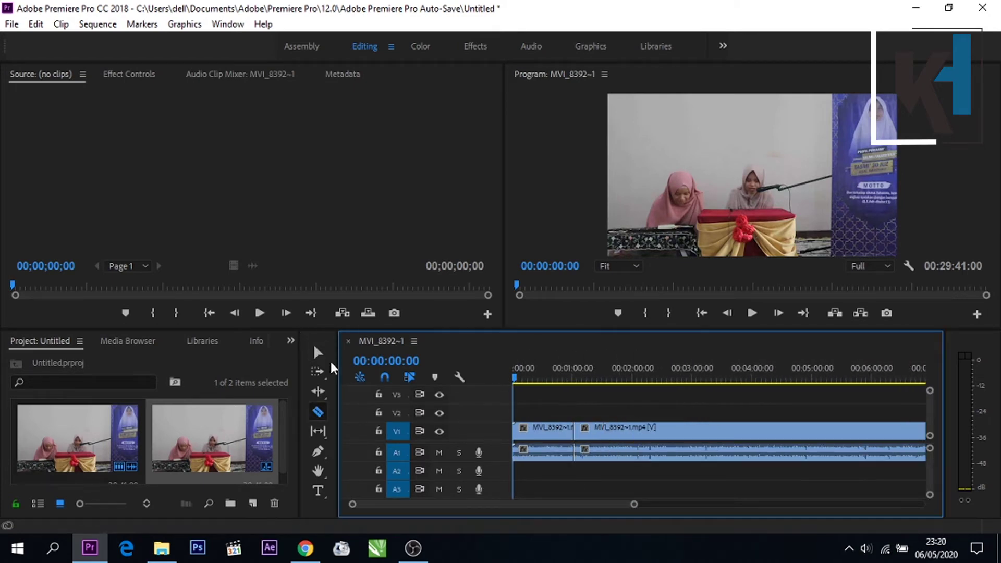
# Step: Delete everything after the cut, keeping the clip up to 00:01:01:19, and preview playback
pyautogui.click(318, 352)
pyautogui.click(636, 440)
pyautogui.press('Delete')
pyautogui.click(751, 314)
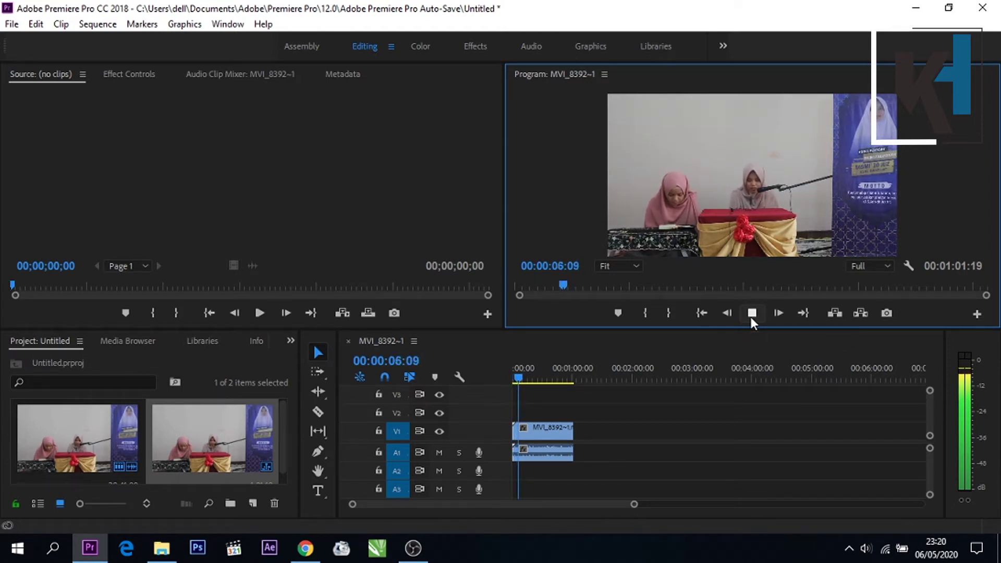
pyautogui.click(751, 314)
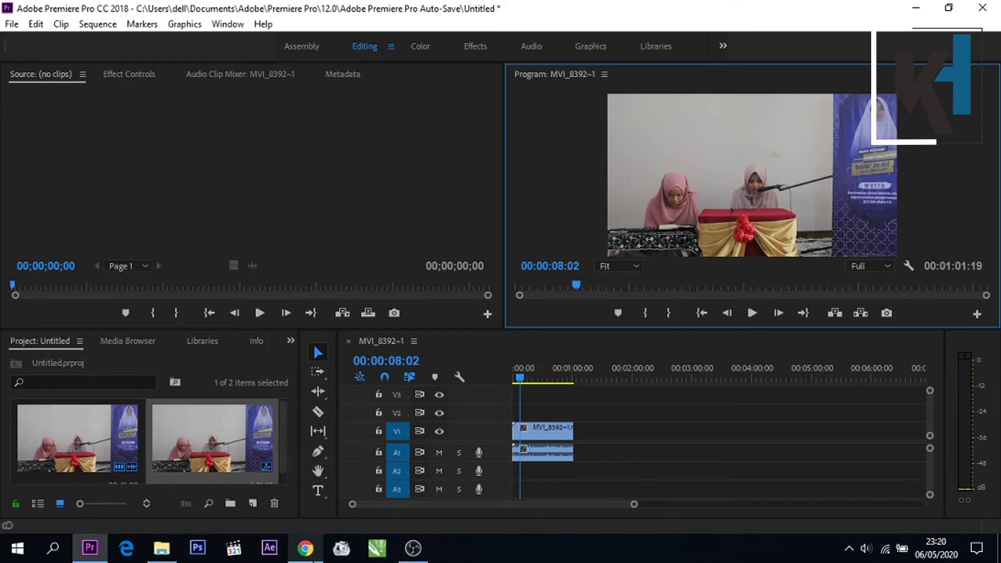
# Step: Copy the bismillah line from the Surat Al Balad page and launch CorelDRAW X7
pyautogui.moveTo(307, 554)
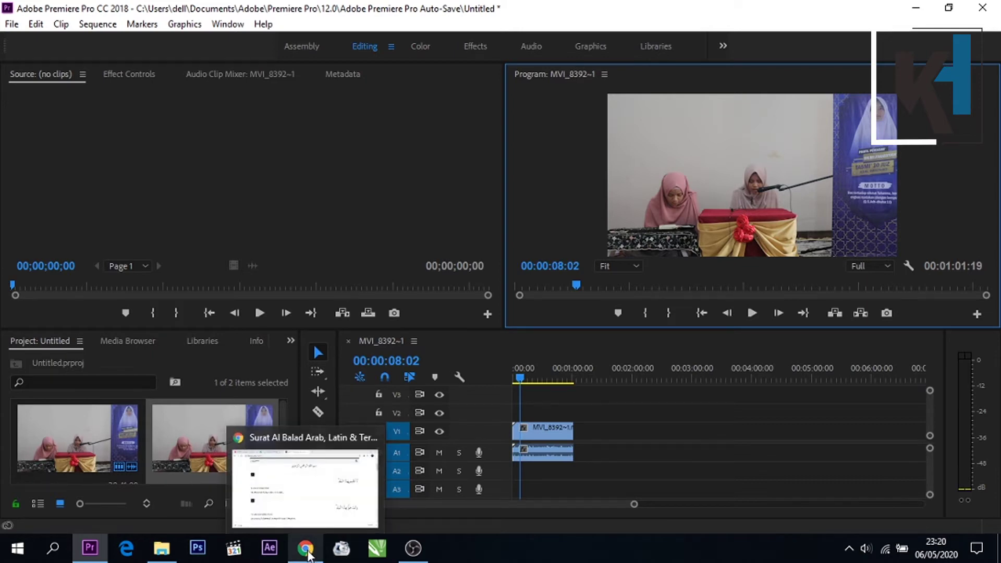
pyautogui.click(307, 555)
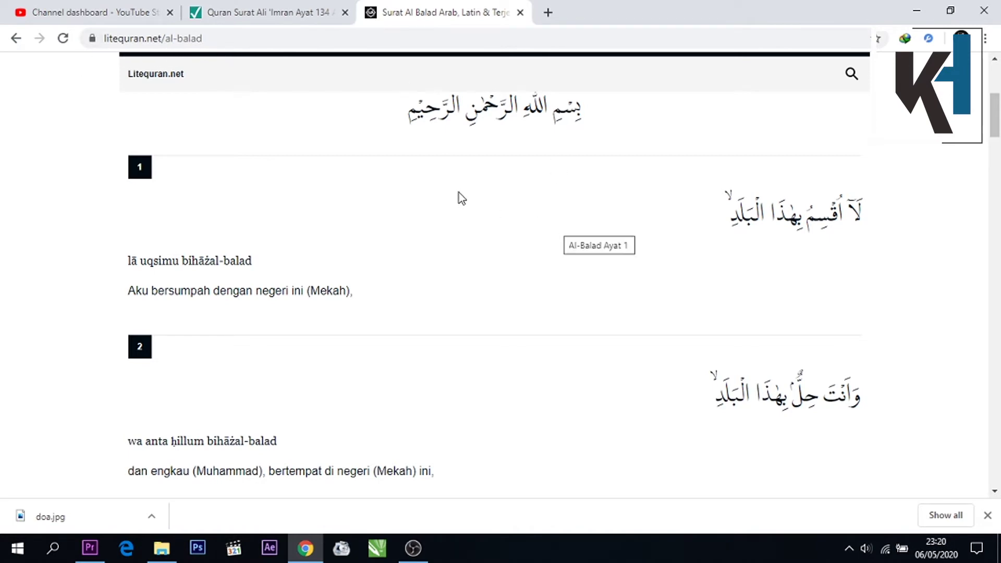
pyautogui.scroll(3, 563, 203)
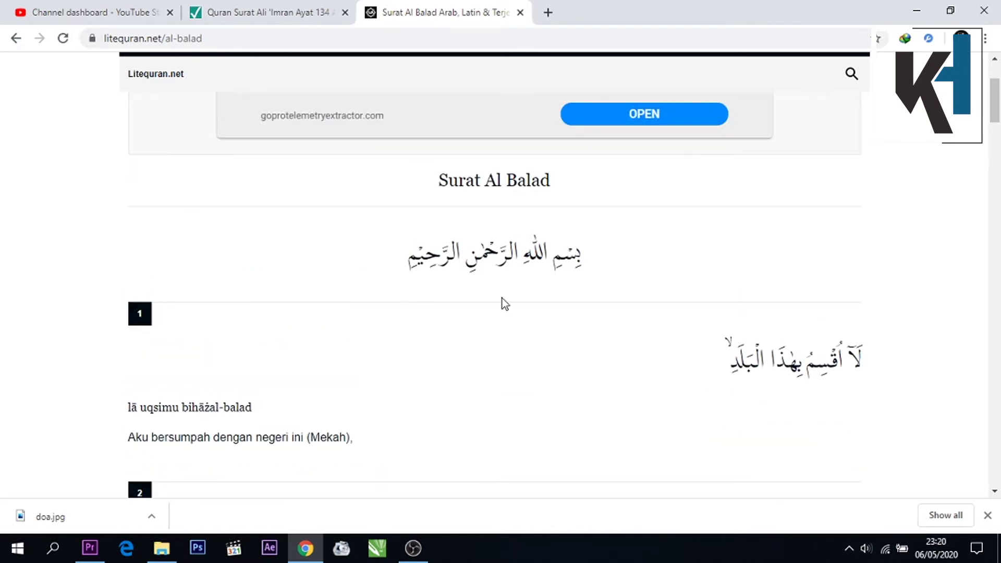
pyautogui.moveTo(672, 359); pyautogui.dragTo(843, 359)
pyautogui.moveTo(583, 256); pyautogui.dragTo(395, 267)
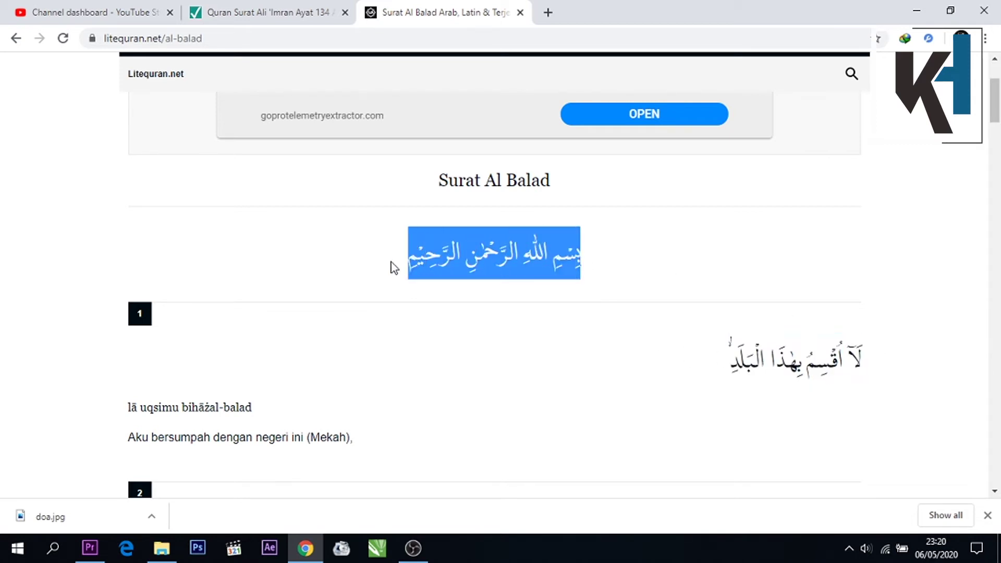
pyautogui.rightClick(465, 245)
pyautogui.click(483, 254)
pyautogui.click(376, 547)
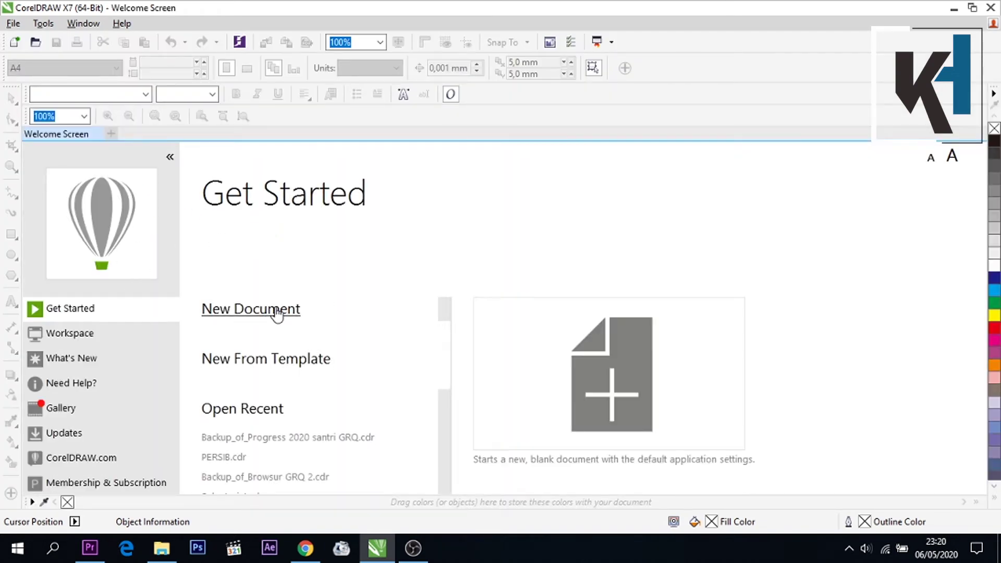
# Step: Create a new A4 CorelDRAW document in landscape orientation
pyautogui.click(299, 314)
pyautogui.click(499, 420)
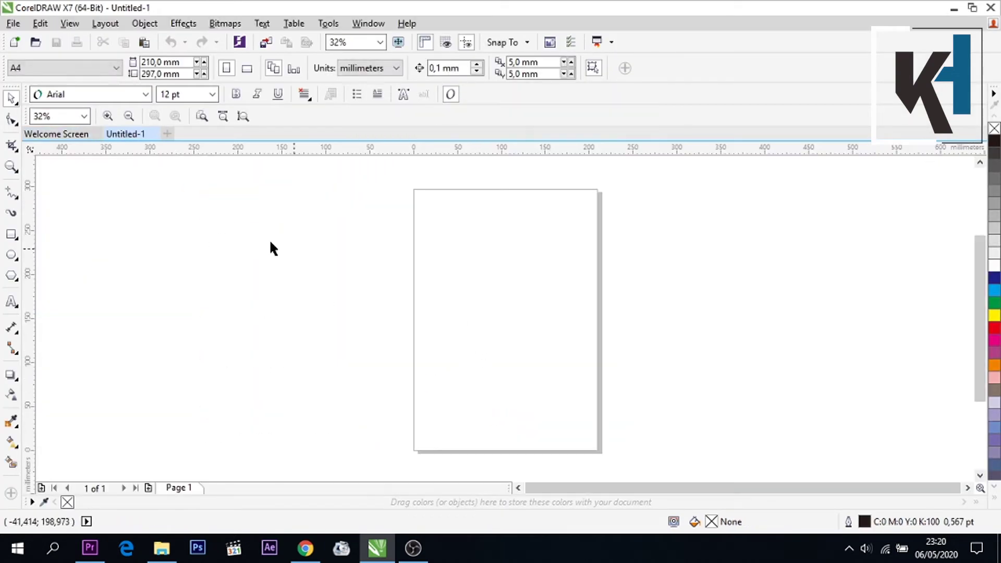
pyautogui.click(252, 68)
# Step: Paste the bismillah onto the page as 24 pt Arial artistic text
pyautogui.click(11, 302)
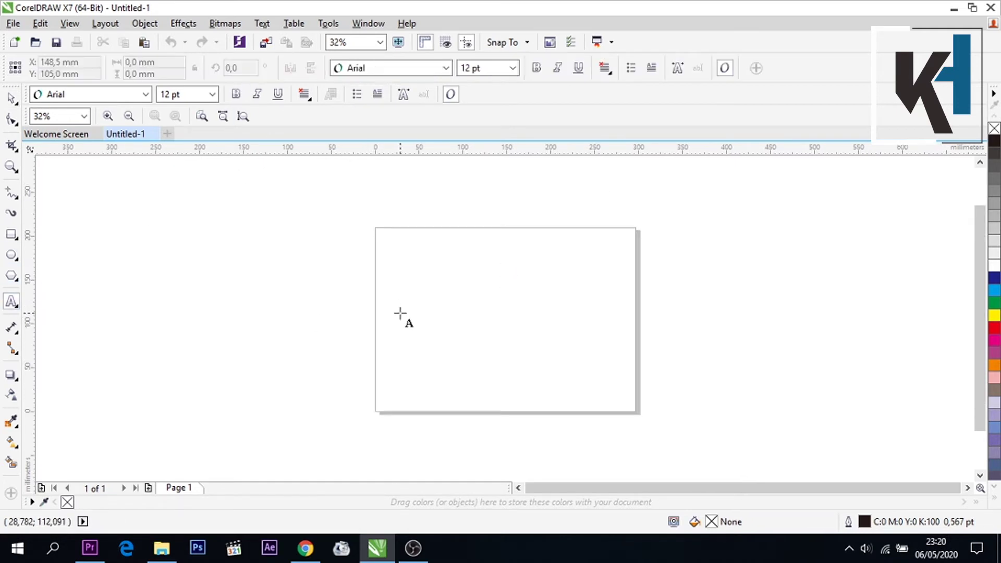
pyautogui.click(426, 312)
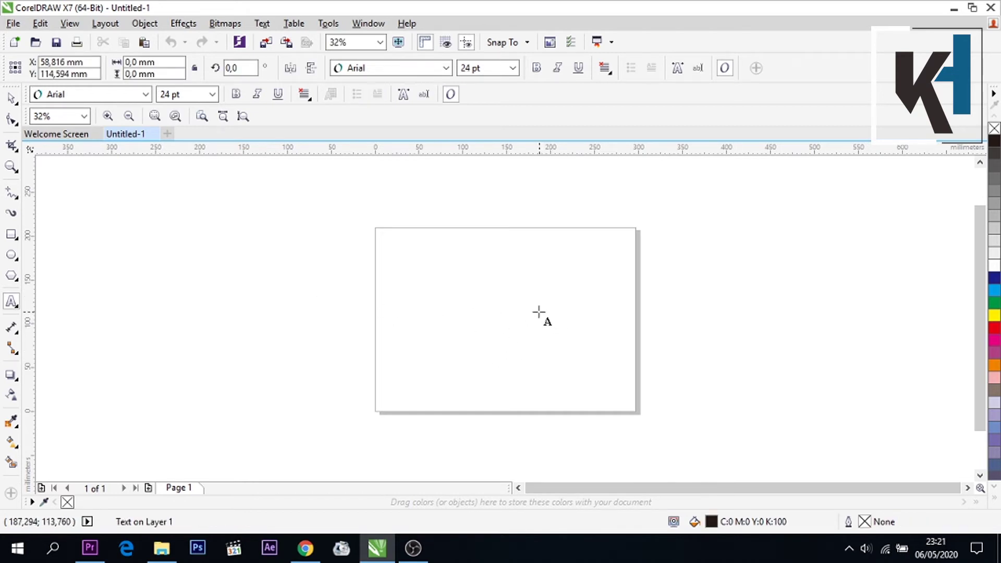
pyautogui.hotkey('ctrl', 'v')
pyautogui.scroll(5, 453, 308)
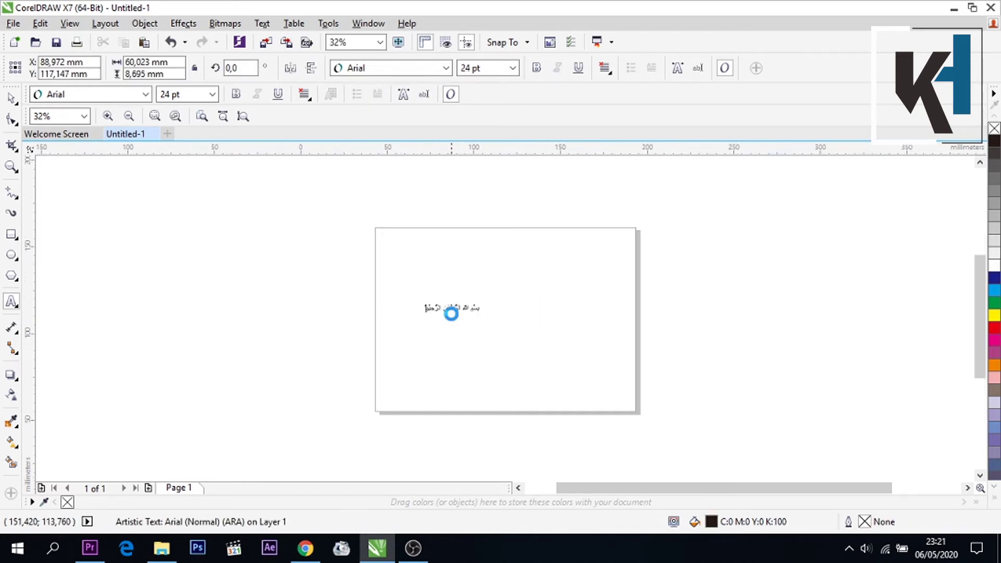
# Step: Change the bismillah's font to Adobe Naskh Medium
pyautogui.click(12, 115)
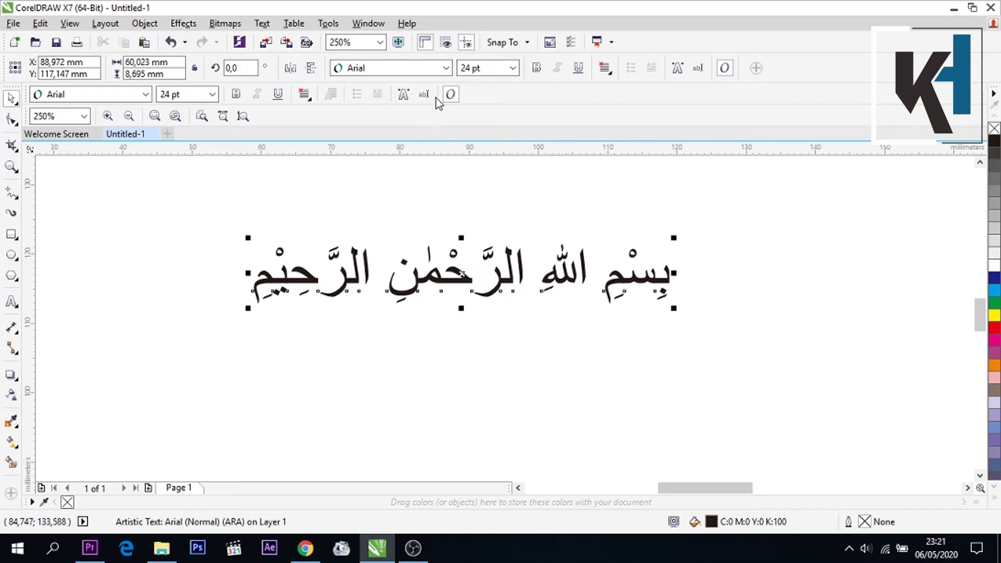
pyautogui.click(421, 69)
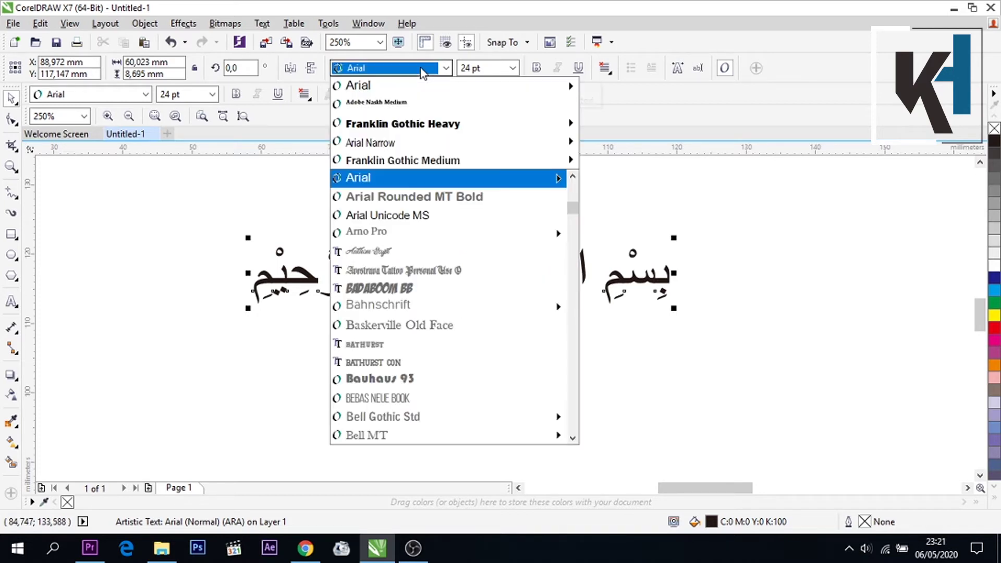
pyautogui.click(423, 100)
pyautogui.scroll(-2, 611, 230)
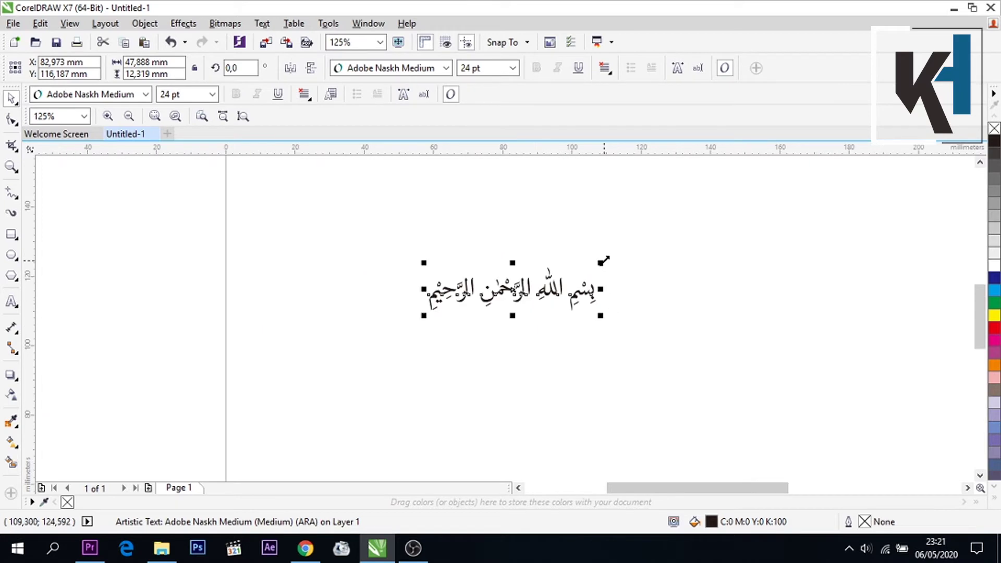
# Step: Enlarge the bismillah to about 43.5 pt, shift it right, and fill it white
pyautogui.moveTo(606, 263); pyautogui.dragTo(732, 229)
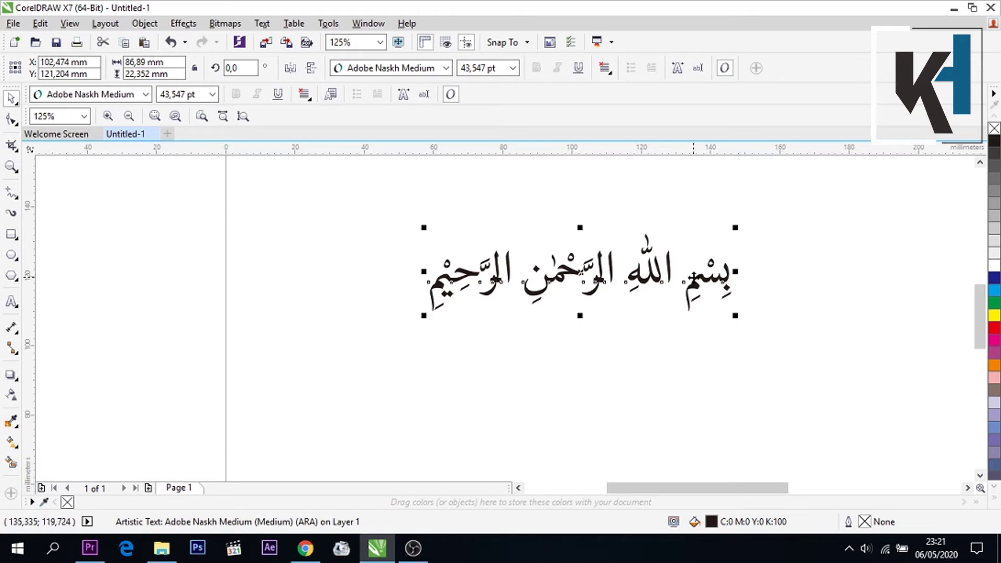
pyautogui.scroll(-1, 427, 287)
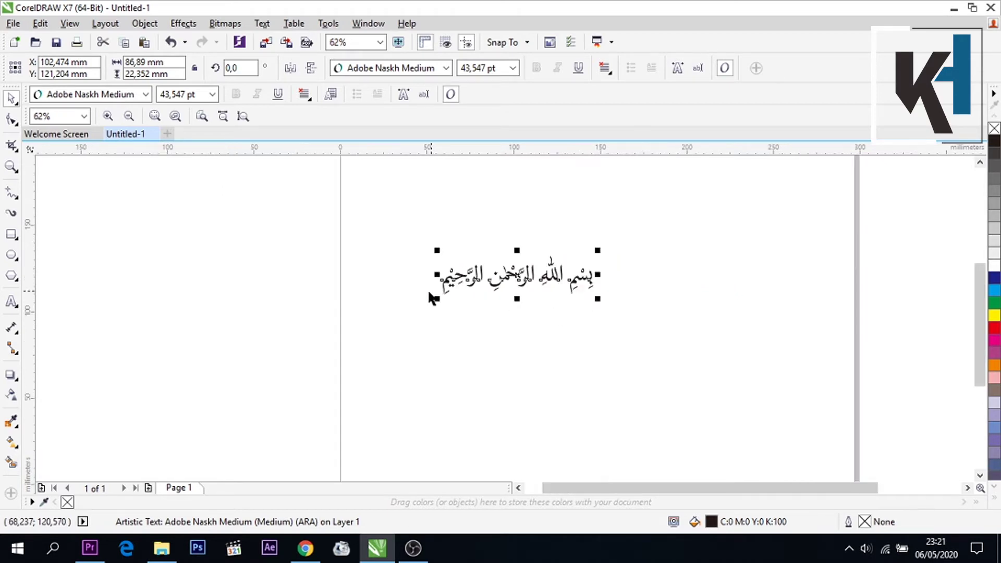
pyautogui.scroll(1, 654, 250)
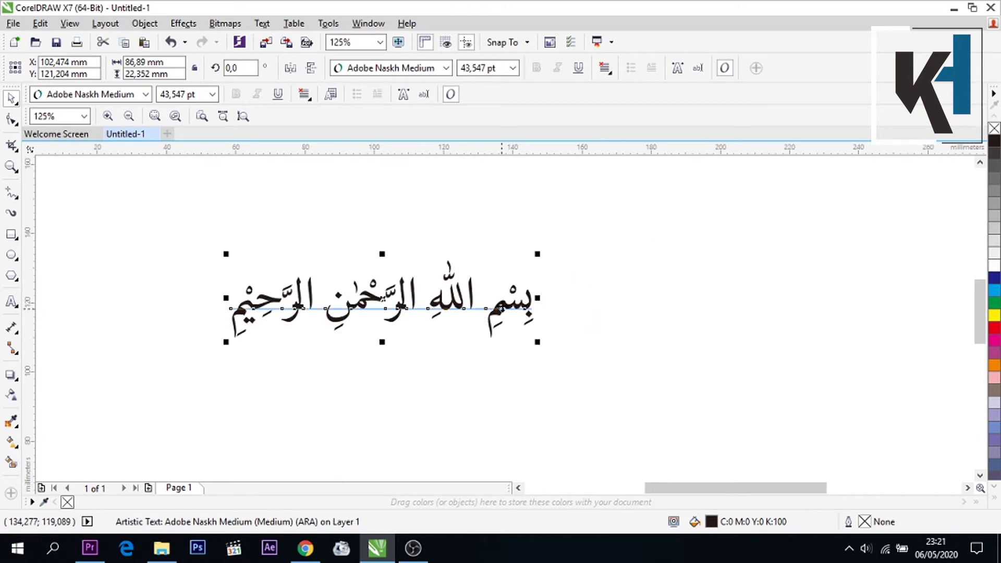
pyautogui.moveTo(506, 309); pyautogui.dragTo(607, 308)
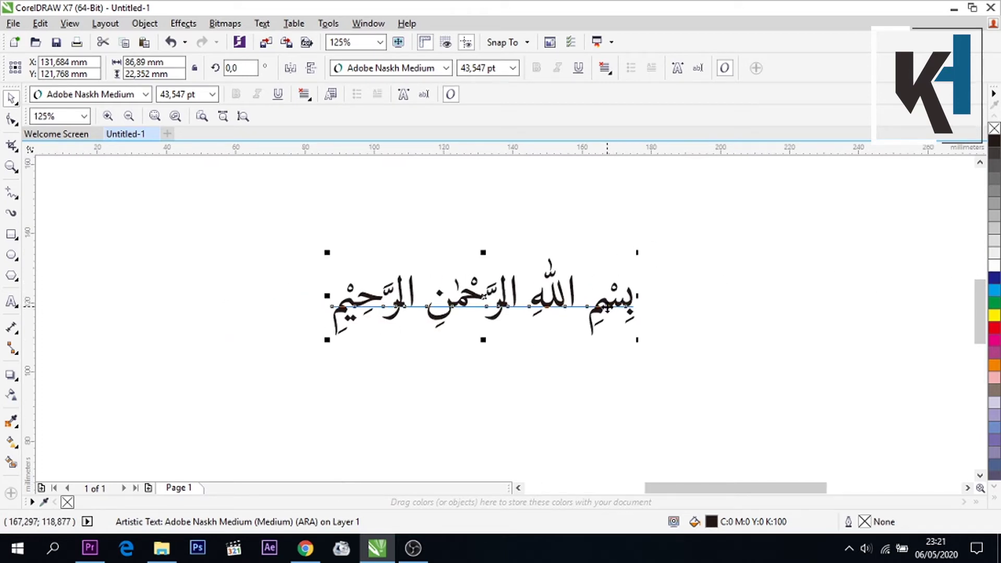
pyautogui.click(994, 266)
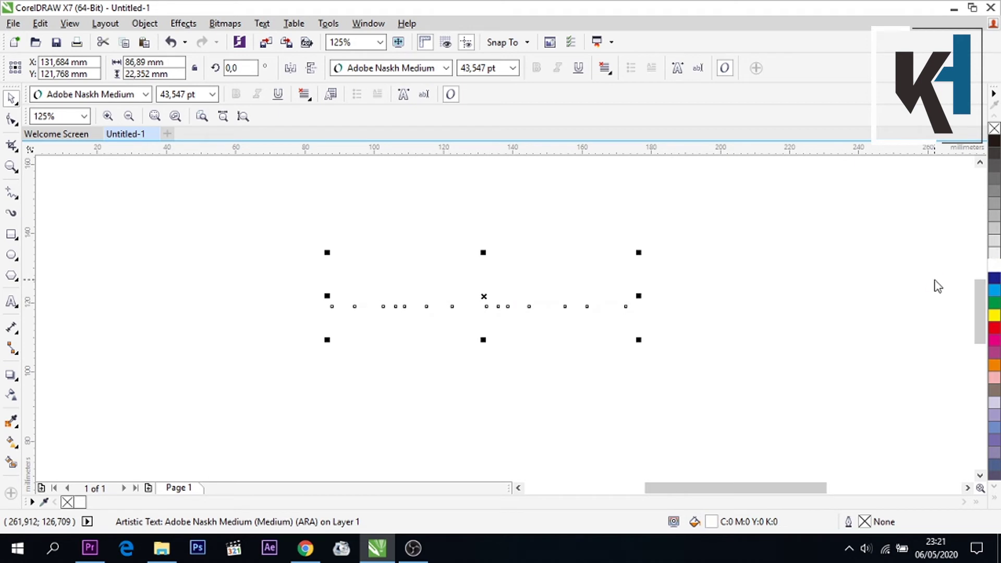
# Step: Set up a PNG export named bis1 on DATA (D:) with Ctrl+E
pyautogui.hotkey('ctrl', 'e')
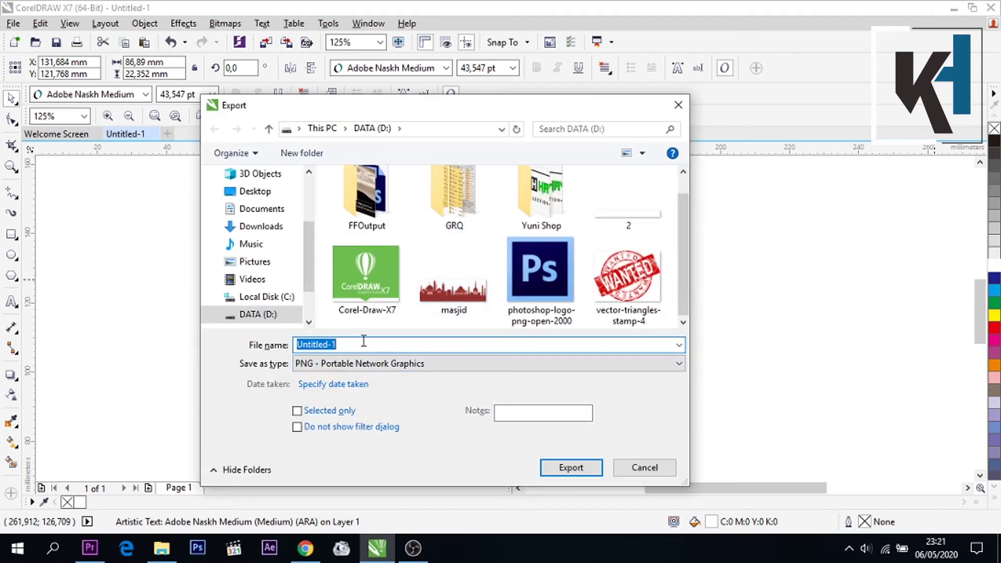
pyautogui.write('bis1')
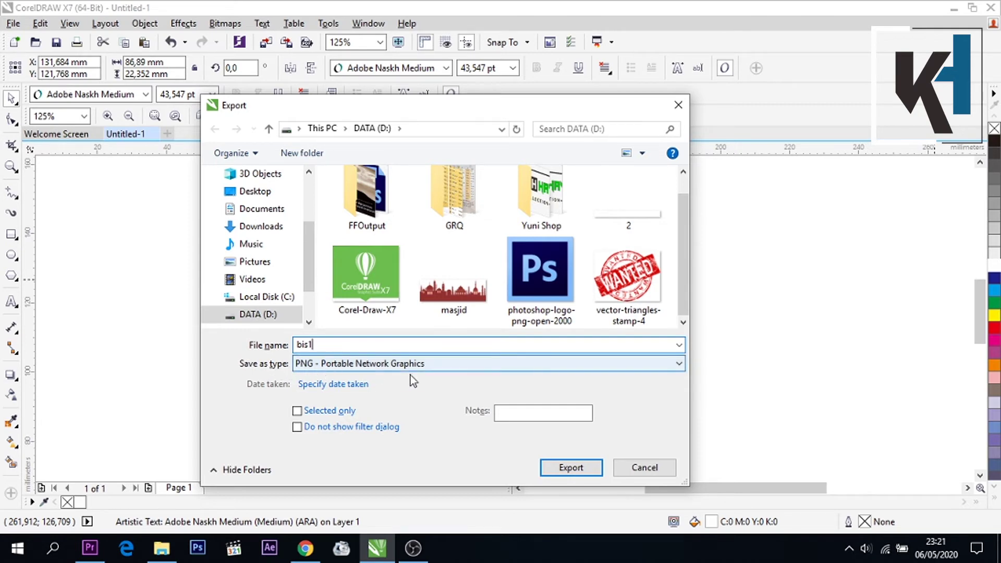
# Step: Finish exporting bis1 as PNG and return to the Surat Al Balad page
pyautogui.click(570, 468)
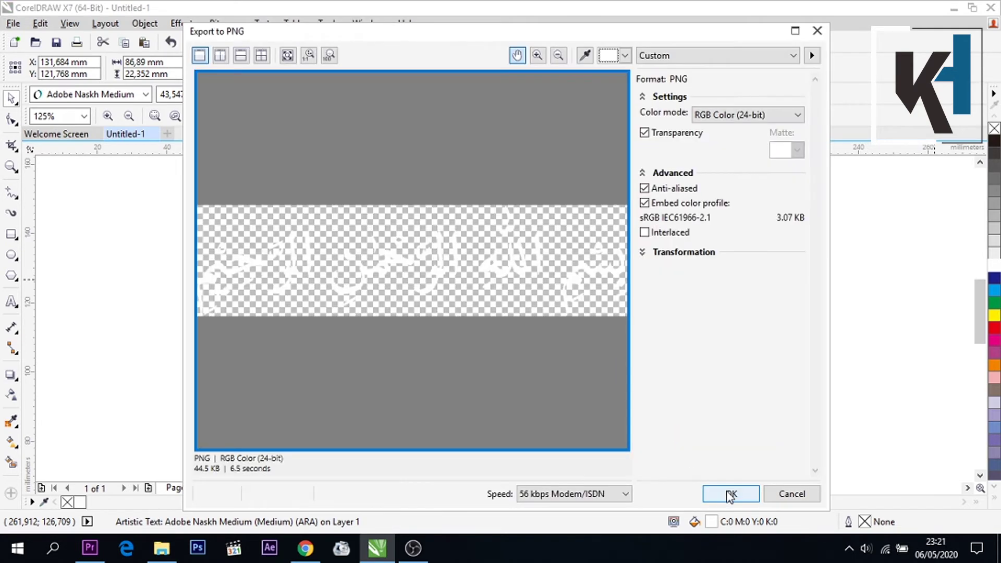
pyautogui.click(727, 494)
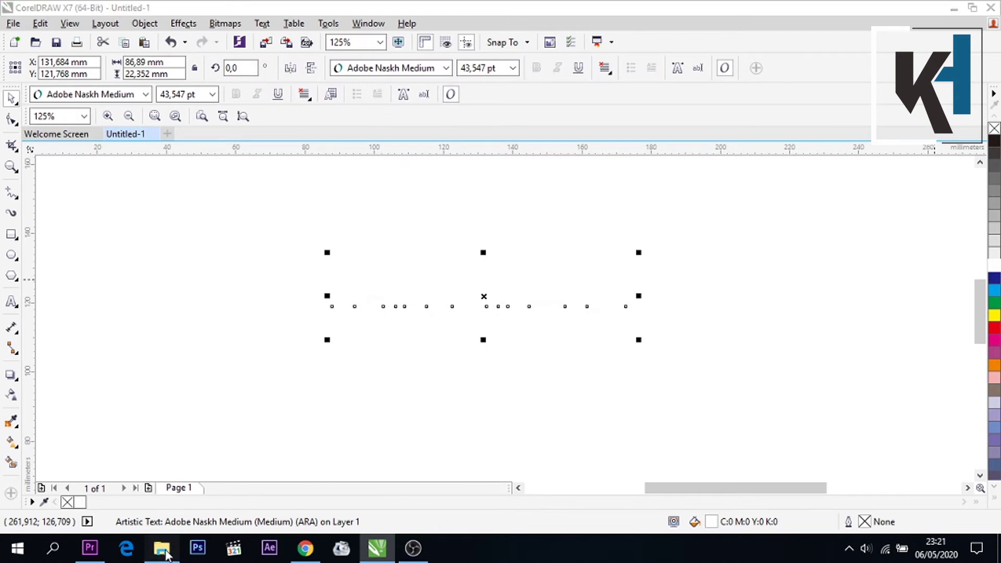
pyautogui.click(163, 548)
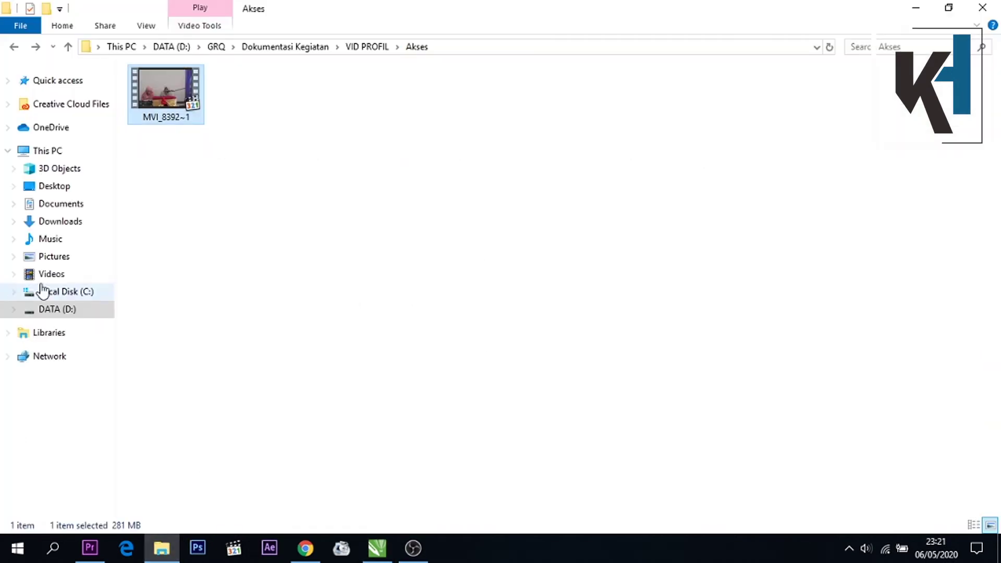
pyautogui.click(305, 549)
pyautogui.scroll(-4, 391, 490)
pyautogui.scroll(3, 813, 365)
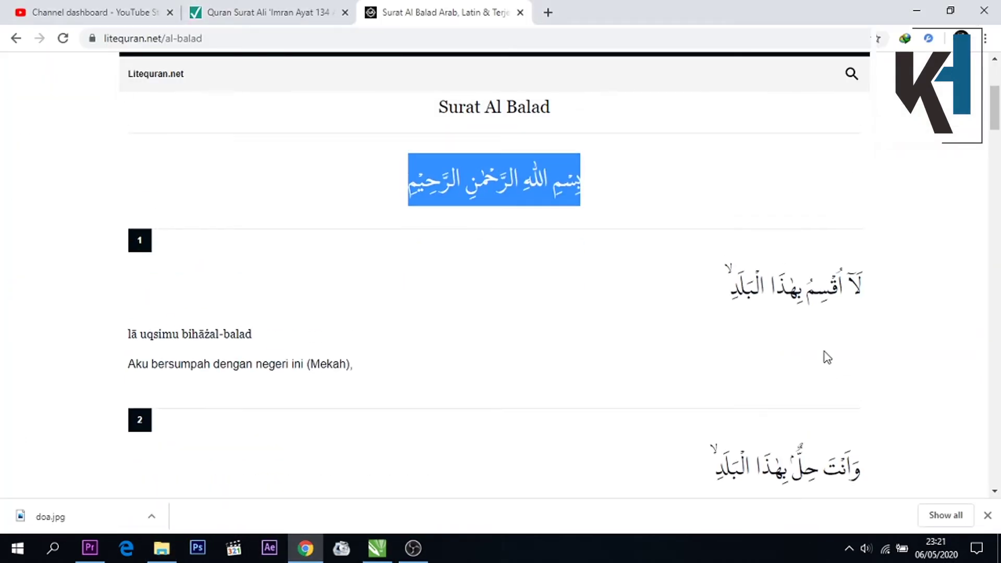
# Step: Copy the Arabic text of verse 1 and paste it over the bismillah in CorelDRAW
pyautogui.moveTo(889, 279); pyautogui.dragTo(700, 290)
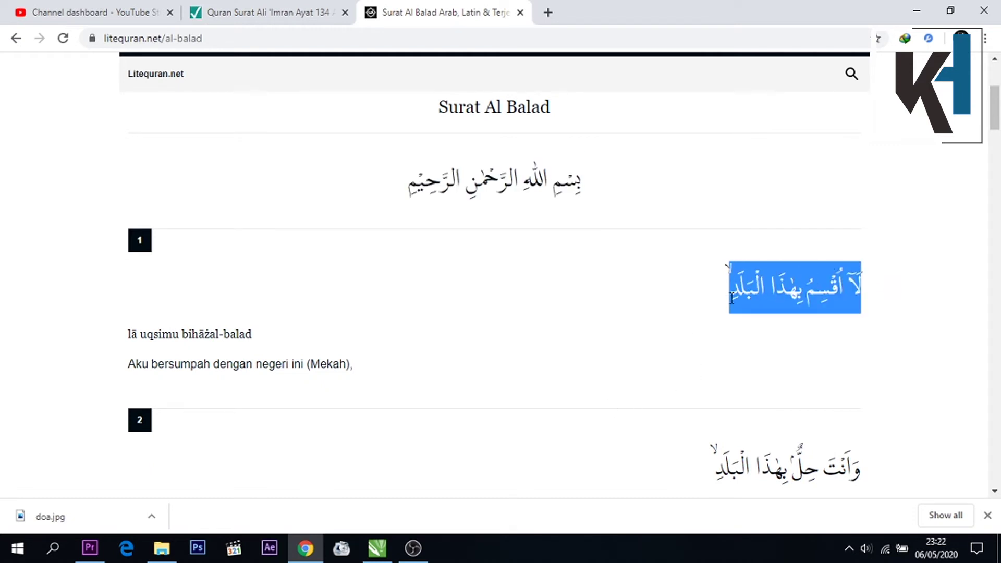
pyautogui.click(377, 547)
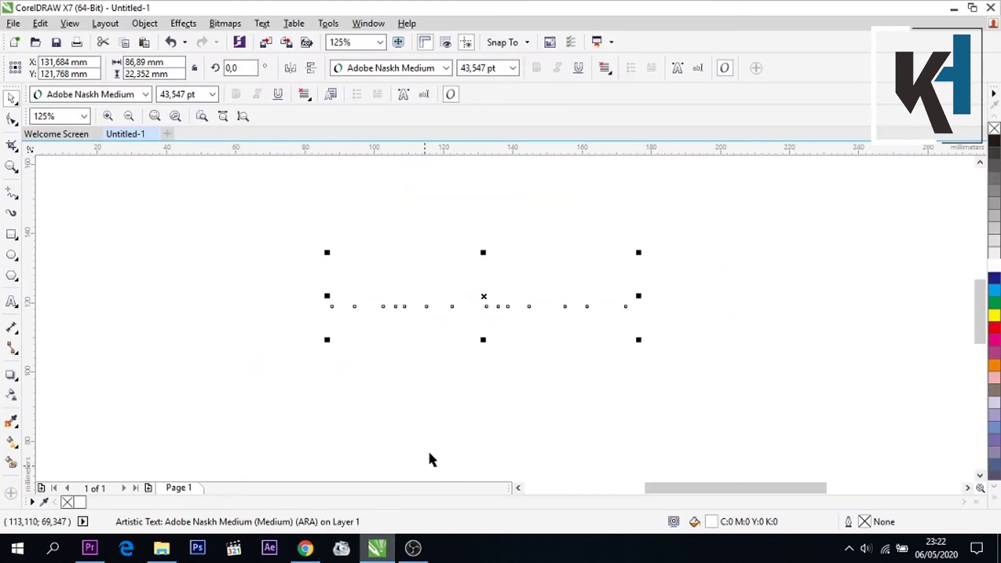
pyautogui.press('F8')
pyautogui.click(499, 305)
pyautogui.click(306, 547)
pyautogui.rightClick(791, 280)
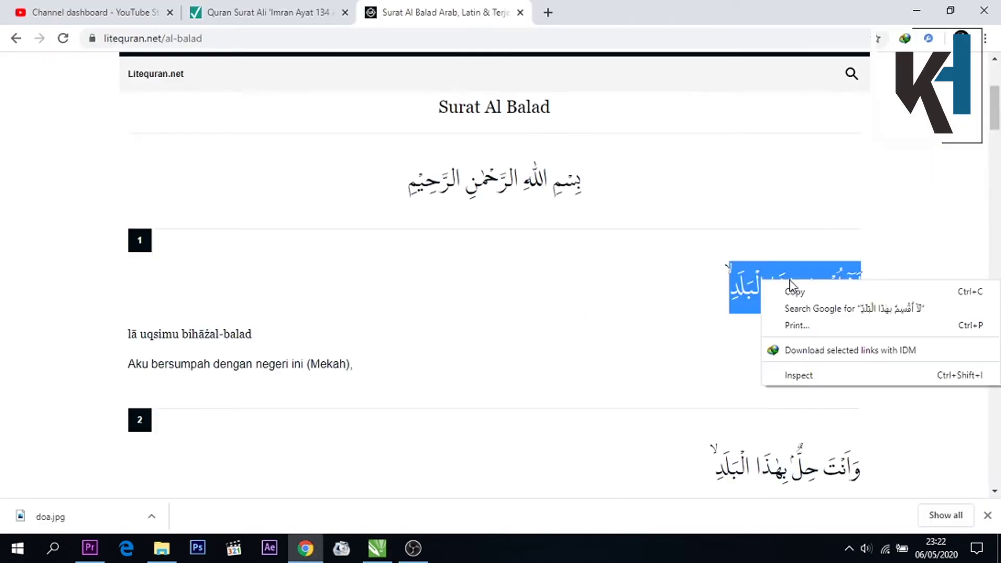
pyautogui.click(791, 292)
pyautogui.click(377, 547)
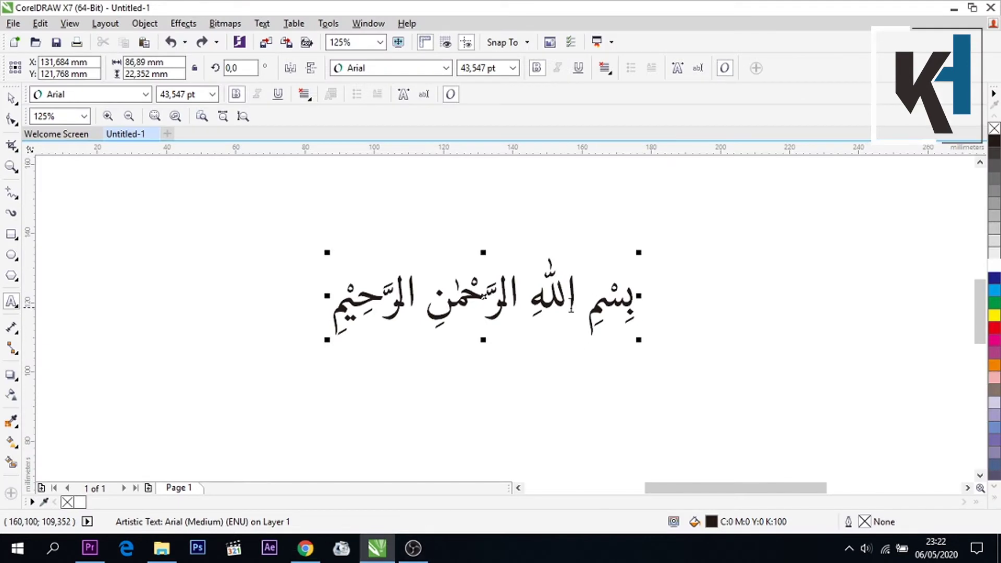
pyautogui.hotkey('ctrl', 'a')
pyautogui.hotkey('ctrl', 'v')
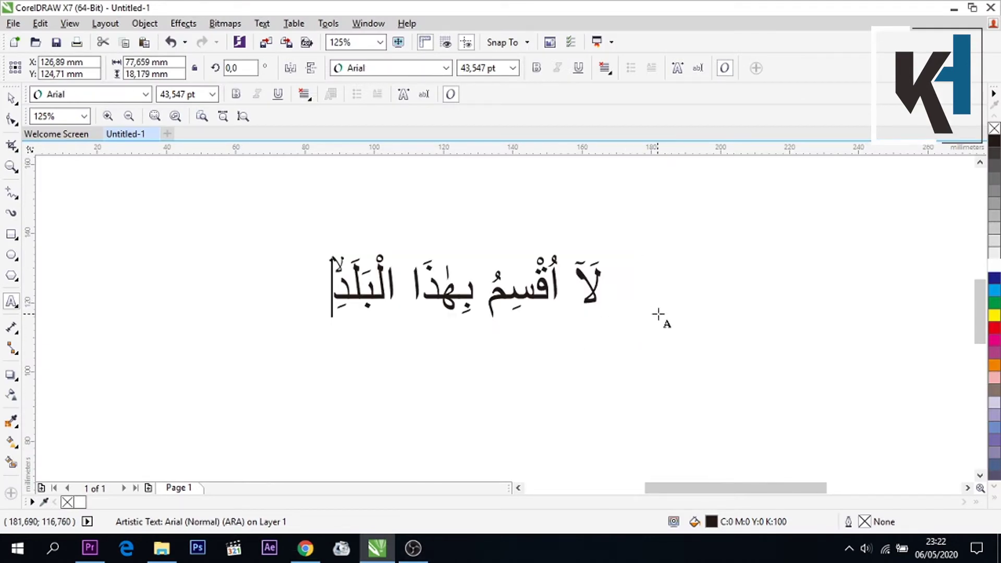
# Step: Set verse 1 in Adobe Naskh Medium, enlarge it to about 67 pt, and fill white
pyautogui.click(10, 98)
pyautogui.click(405, 73)
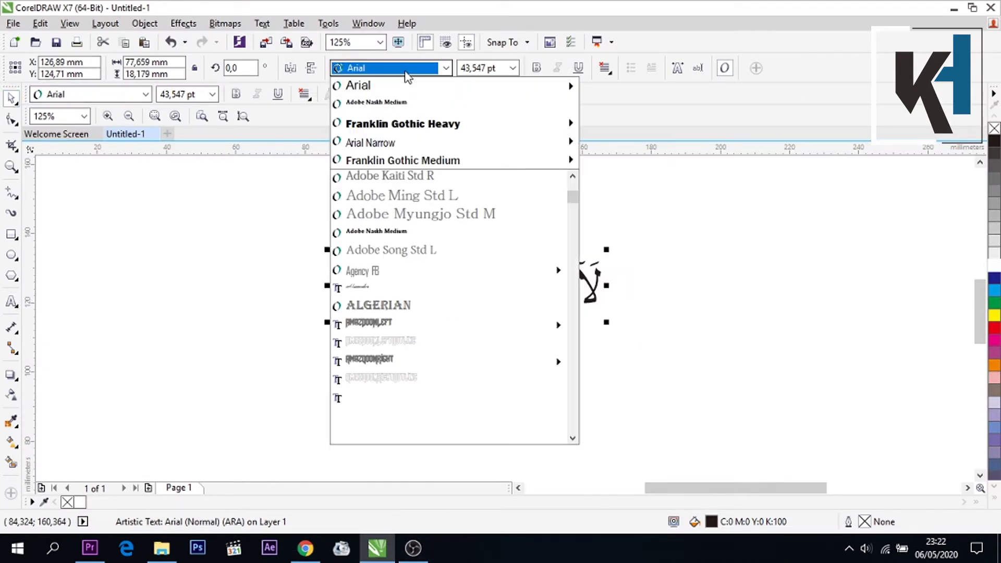
pyautogui.click(394, 103)
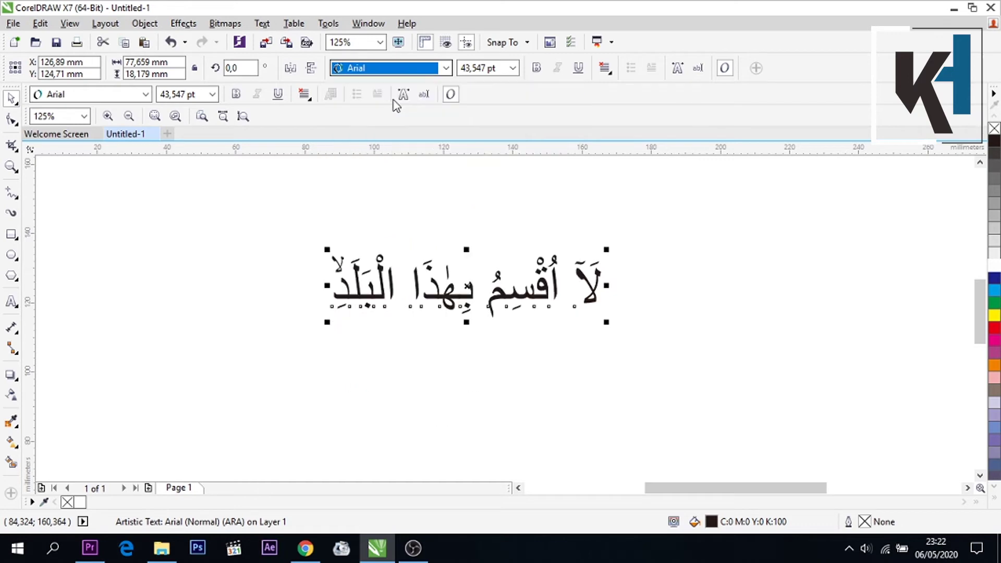
pyautogui.moveTo(576, 339); pyautogui.dragTo(729, 383)
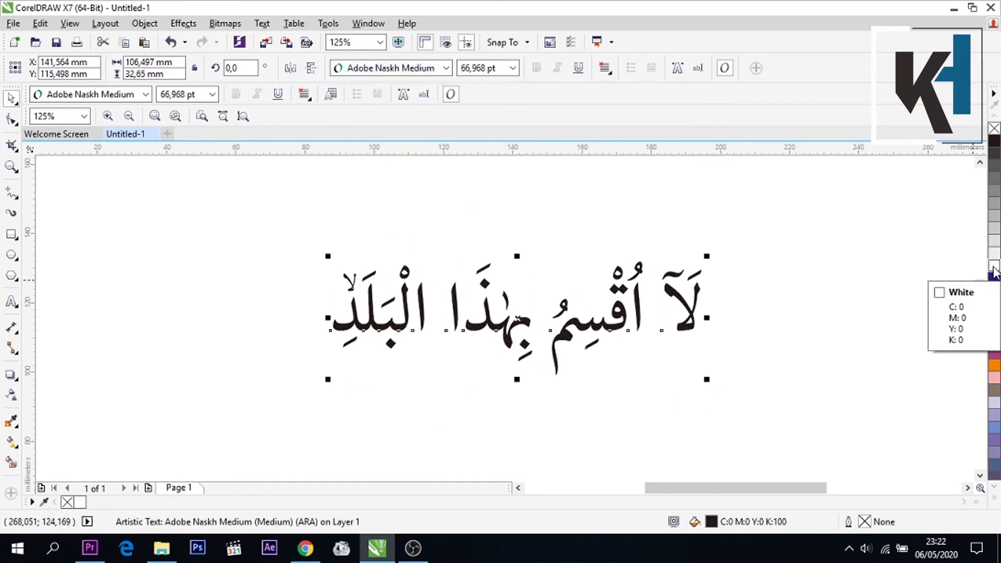
pyautogui.click(994, 266)
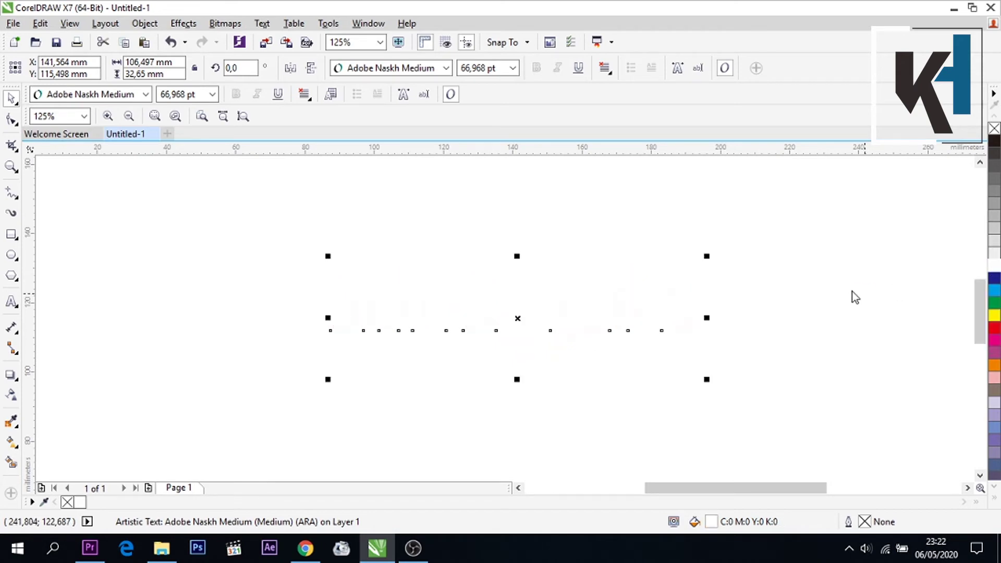
# Step: Export the white verse text as PNG file bis2 on DATA (D:), keeping original colours
pyautogui.hotkey('ctrl', 'e')
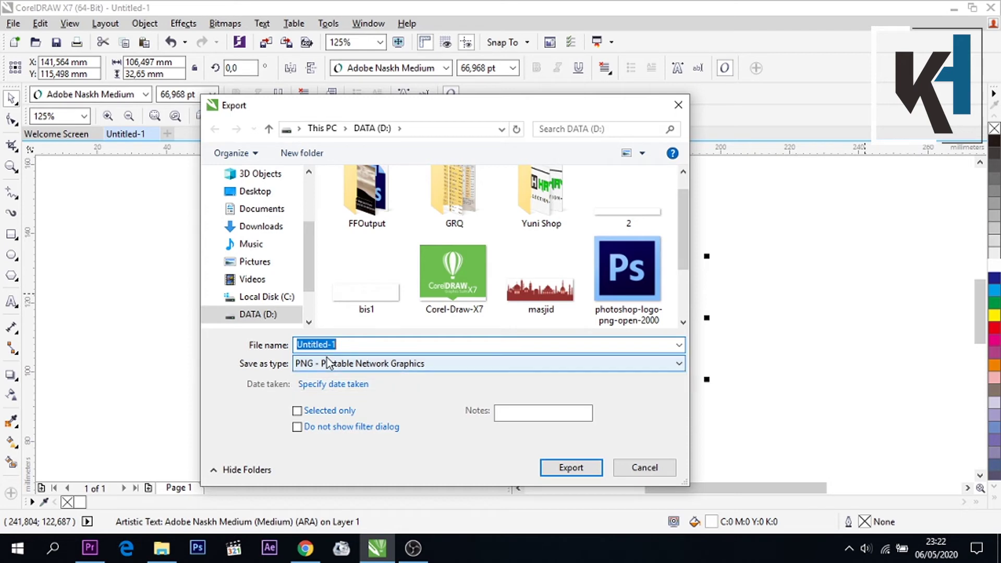
pyautogui.write('b')
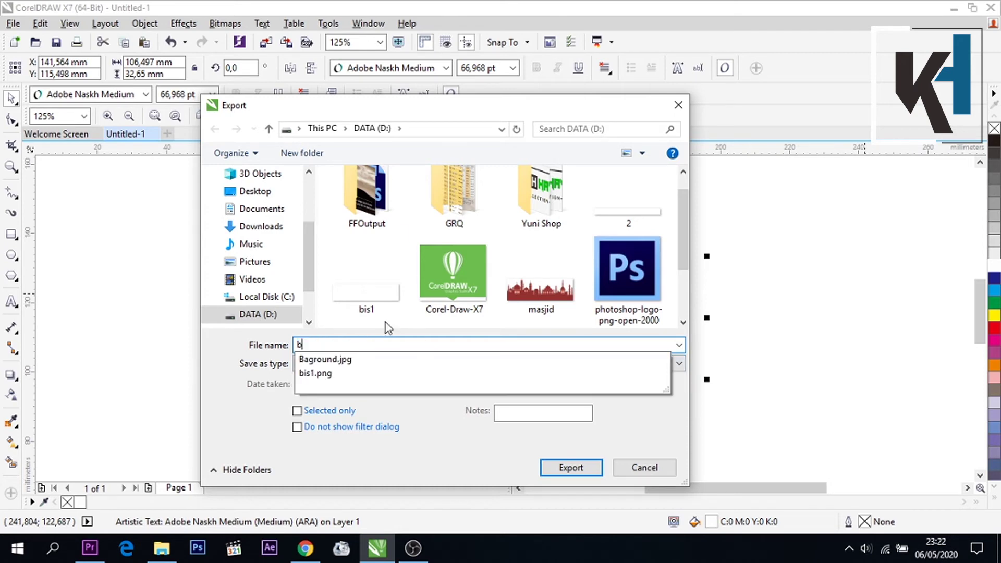
pyautogui.write('is2')
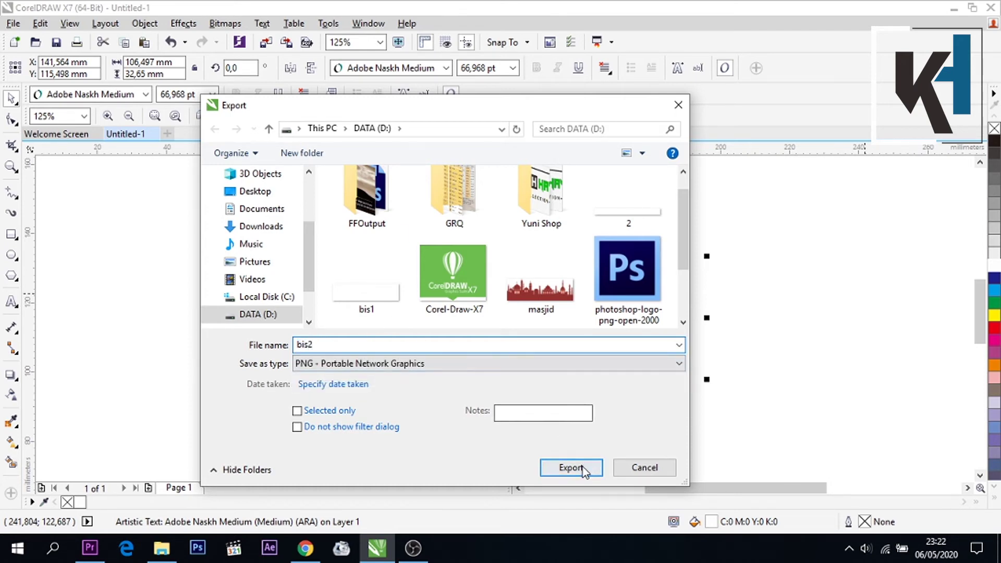
pyautogui.click(568, 467)
pyautogui.click(704, 55)
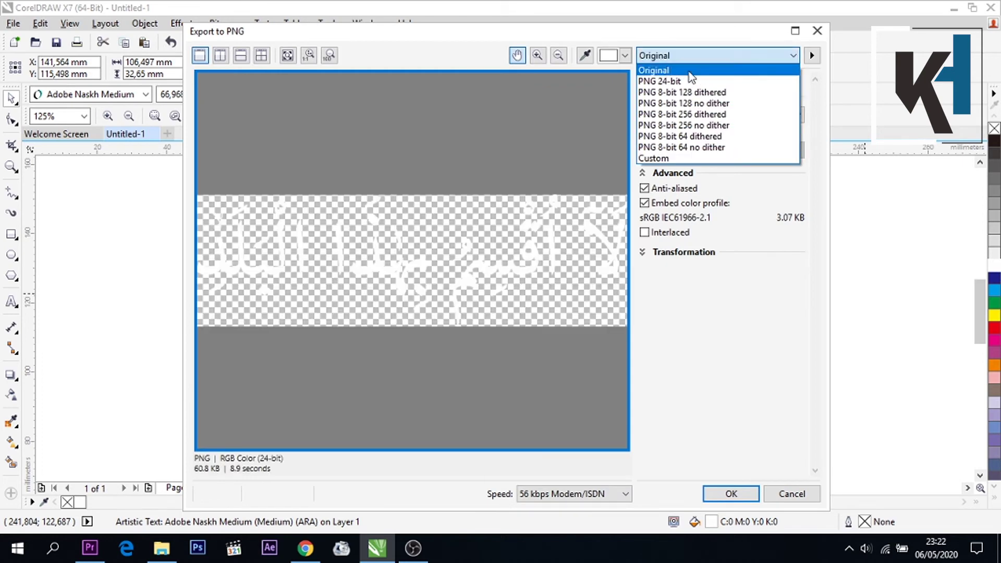
pyautogui.click(678, 156)
pyautogui.click(731, 493)
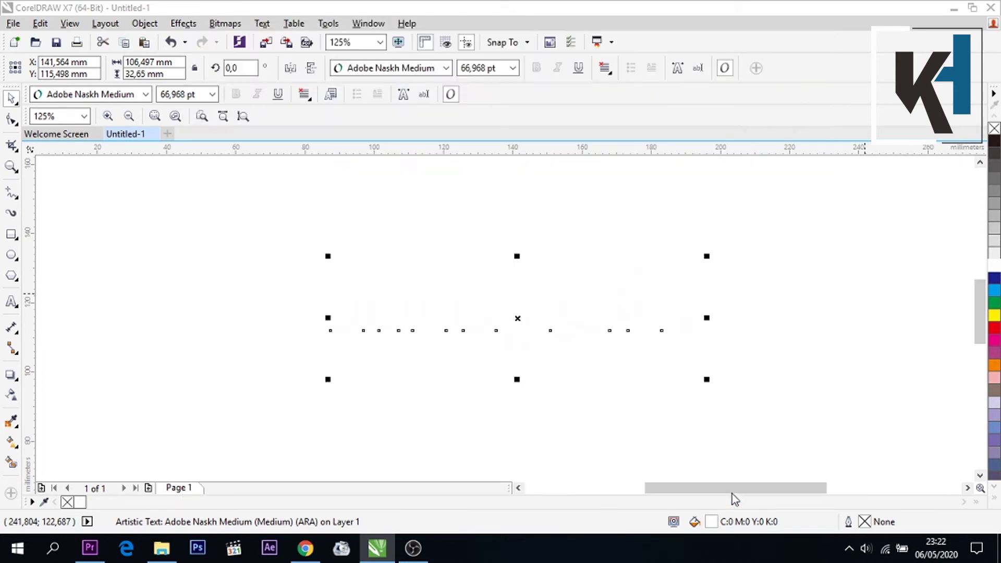
# Step: Drag bis1.png and bis2.png from the DATA (D:) drive into the Premiere project
pyautogui.click(162, 548)
pyautogui.click(86, 313)
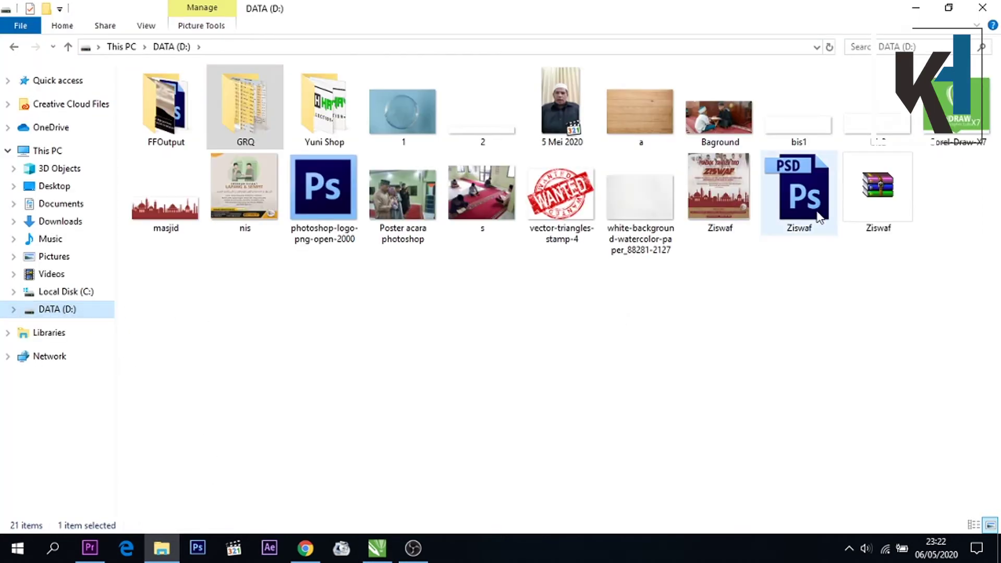
pyautogui.click(816, 127)
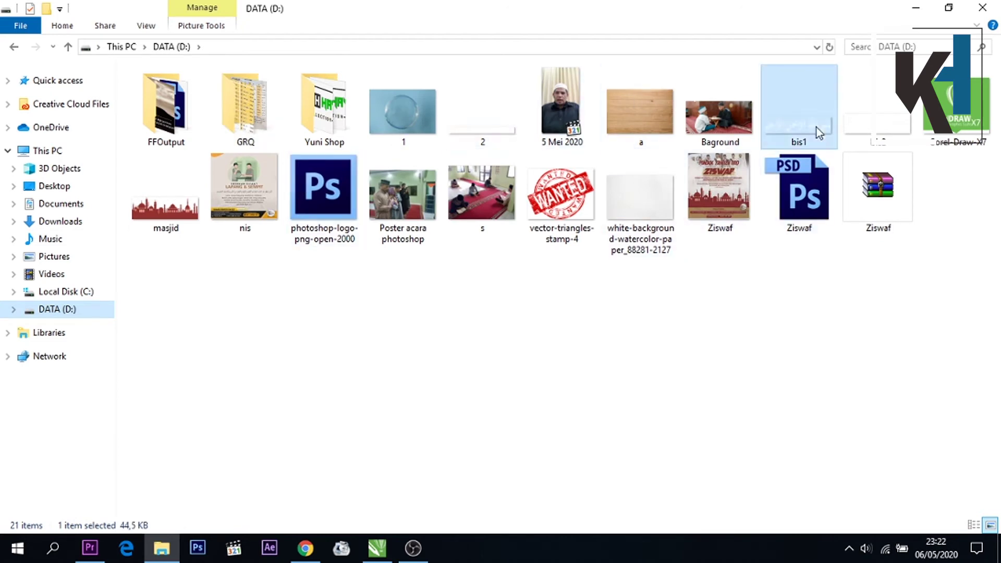
pyautogui.keyDown('ctrl'); pyautogui.click(881, 128); pyautogui.keyUp('ctrl')
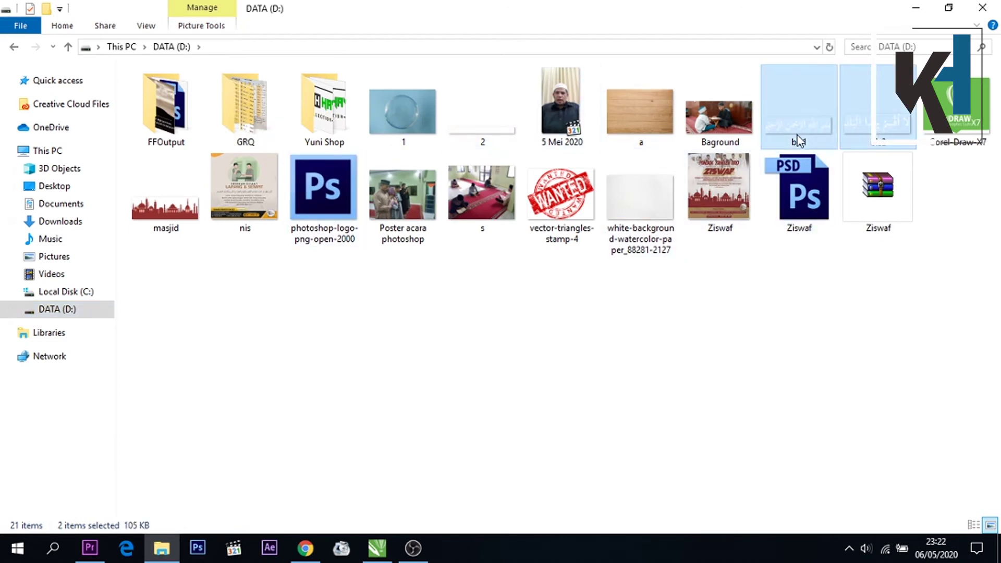
pyautogui.moveTo(799, 141); pyautogui.dragTo(208, 451)
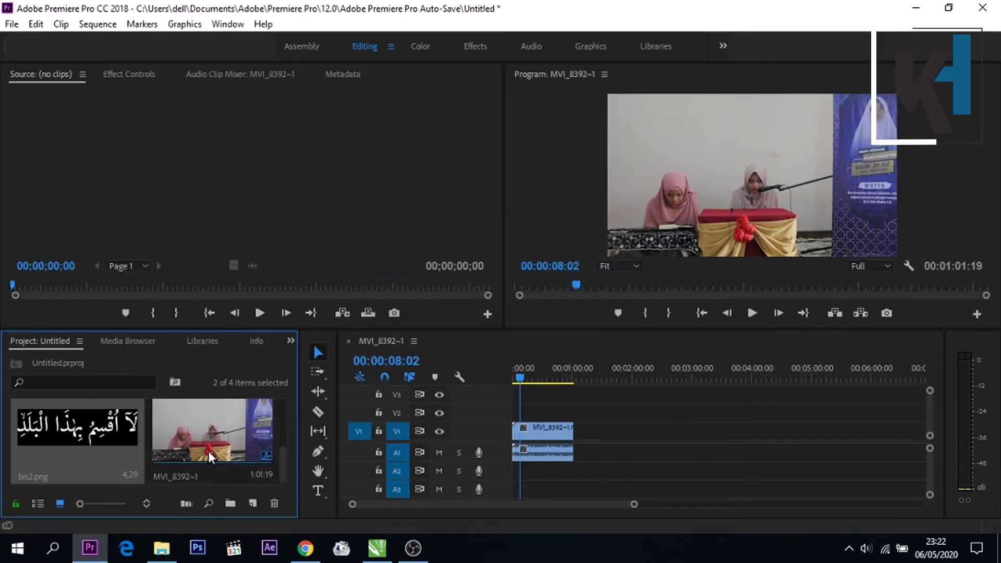
pyautogui.click(717, 458)
pyautogui.click(83, 447)
pyautogui.scroll(2, 187, 435)
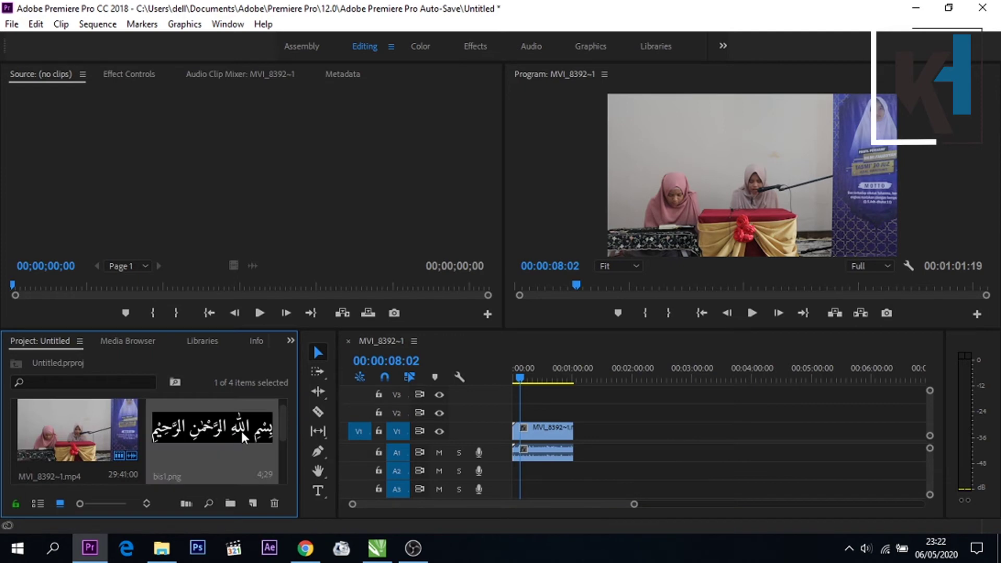
pyautogui.click(377, 548)
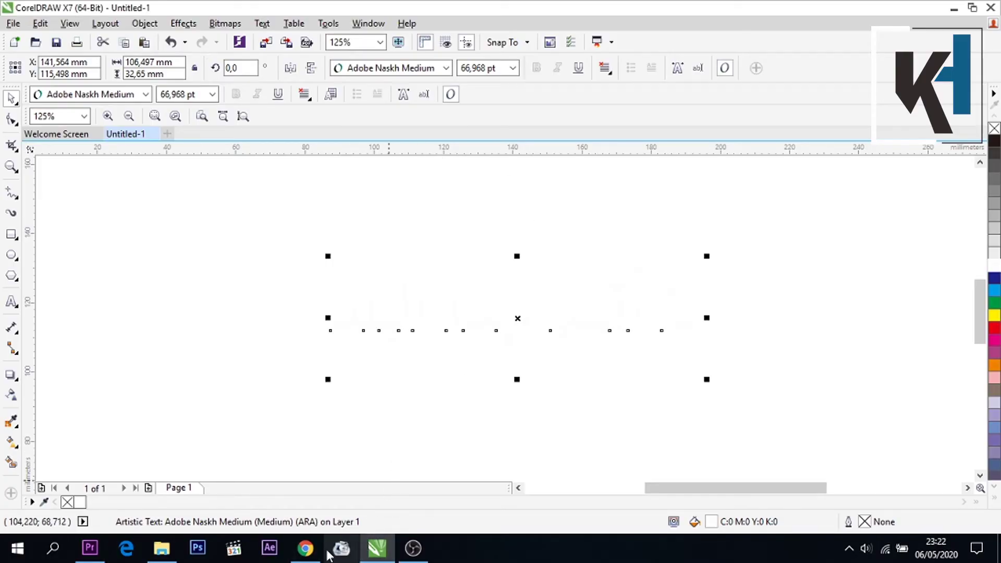
pyautogui.click(307, 557)
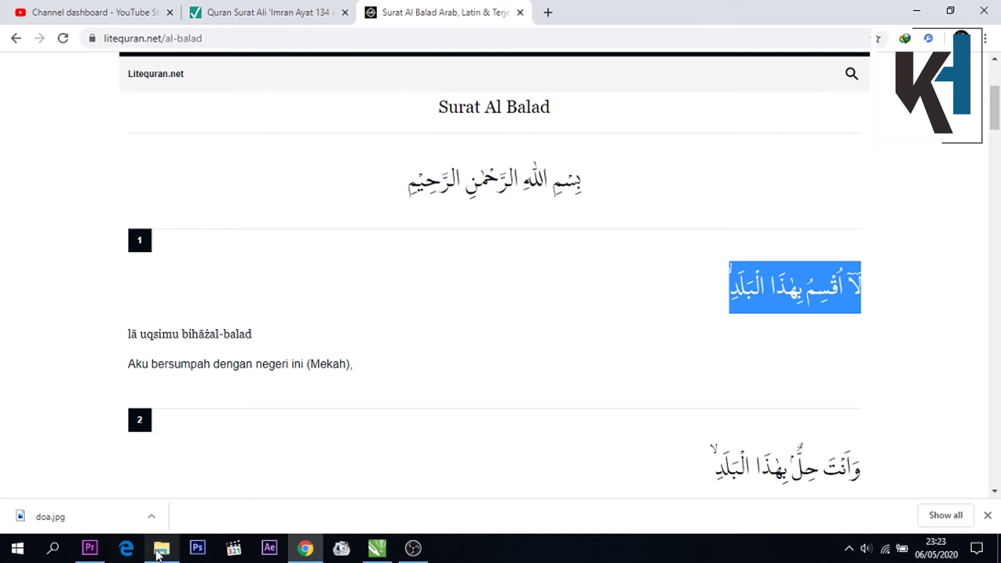
pyautogui.moveTo(162, 553)
pyautogui.click(188, 499)
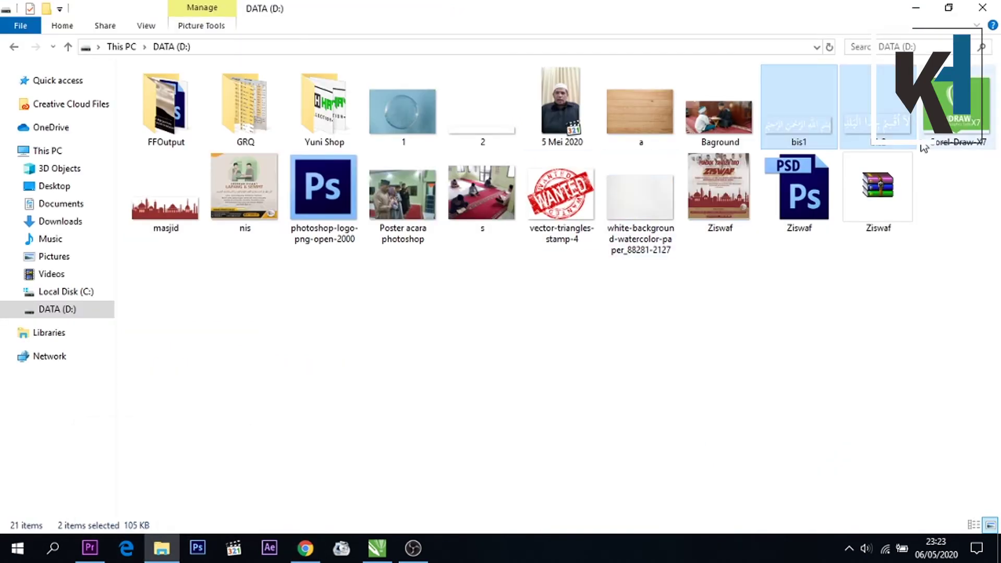
pyautogui.moveTo(919, 148); pyautogui.dragTo(228, 419)
pyautogui.moveTo(237, 459); pyautogui.dragTo(187, 432)
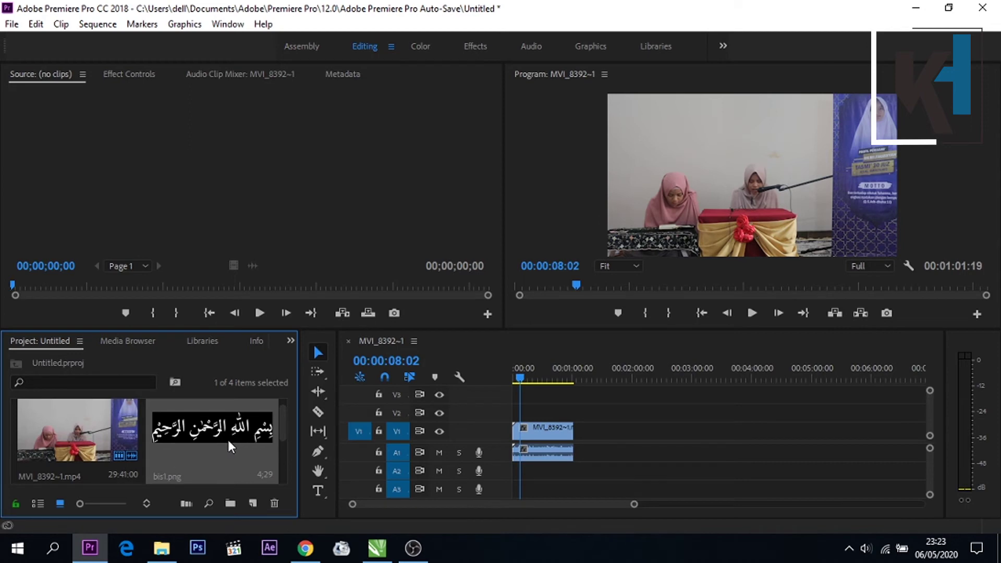
# Step: Place bis1.png on V3 at the sequence start, move the playhead to 00:00:12:12, and select it
pyautogui.moveTo(227, 438); pyautogui.dragTo(525, 414)
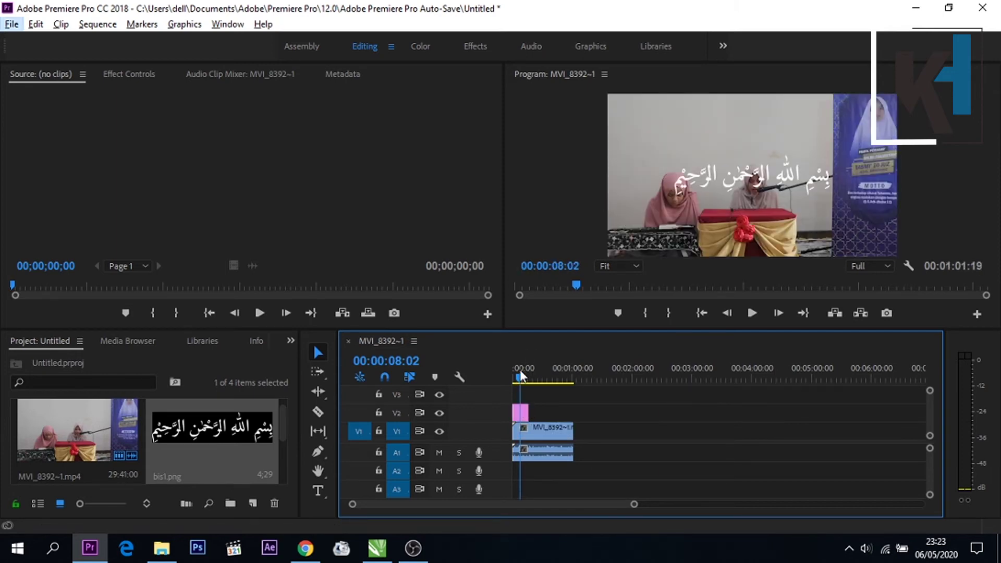
pyautogui.moveTo(518, 370); pyautogui.dragTo(524, 410)
pyautogui.click(523, 414)
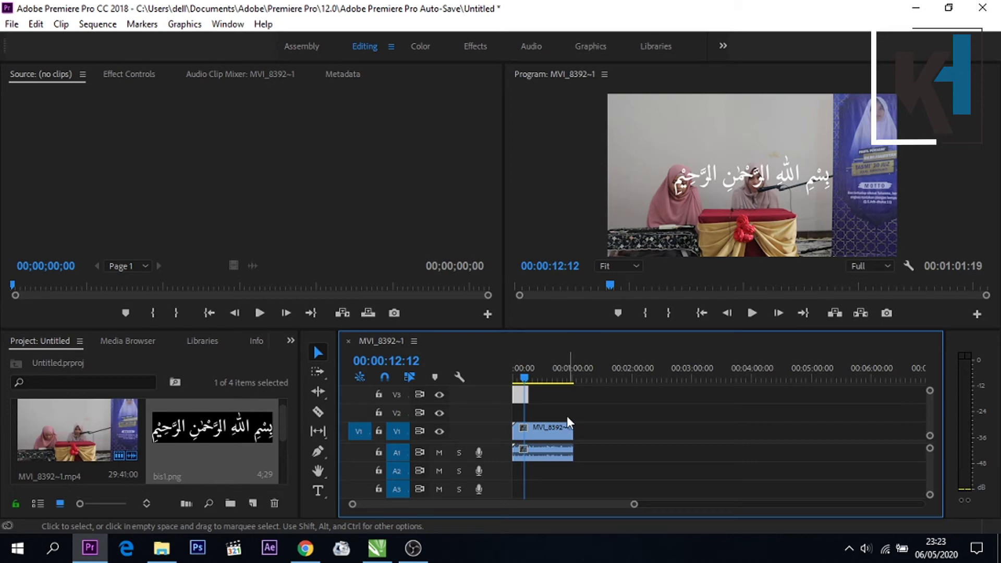
# Step: Create a new legacy title named Title 01
pyautogui.click(12, 24)
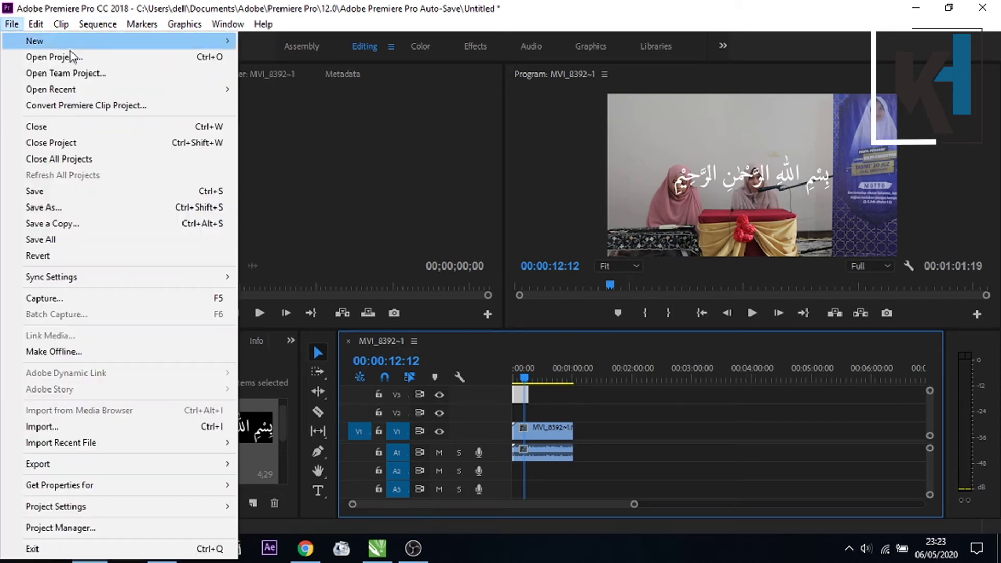
pyautogui.moveTo(126, 41)
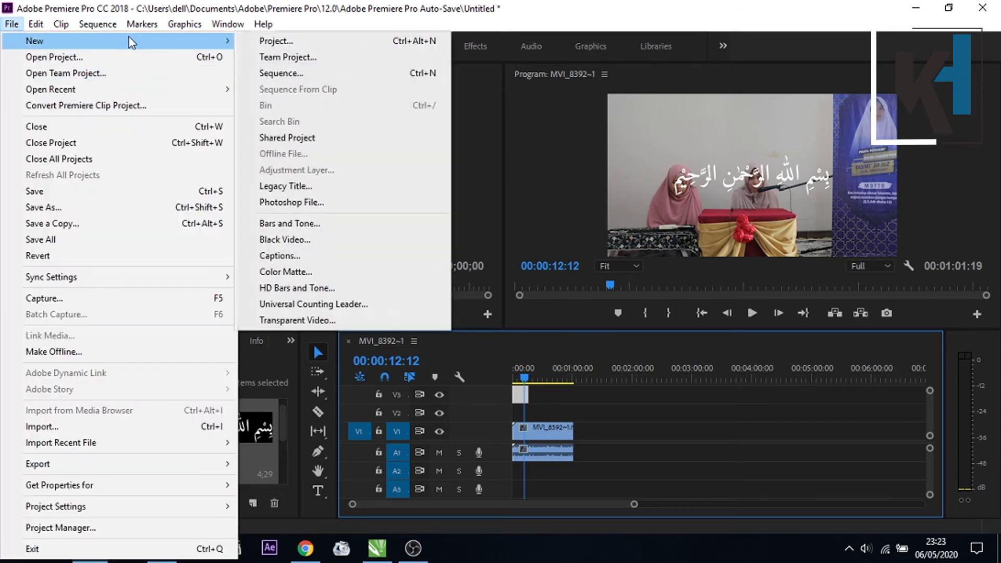
pyautogui.click(353, 191)
pyautogui.click(525, 340)
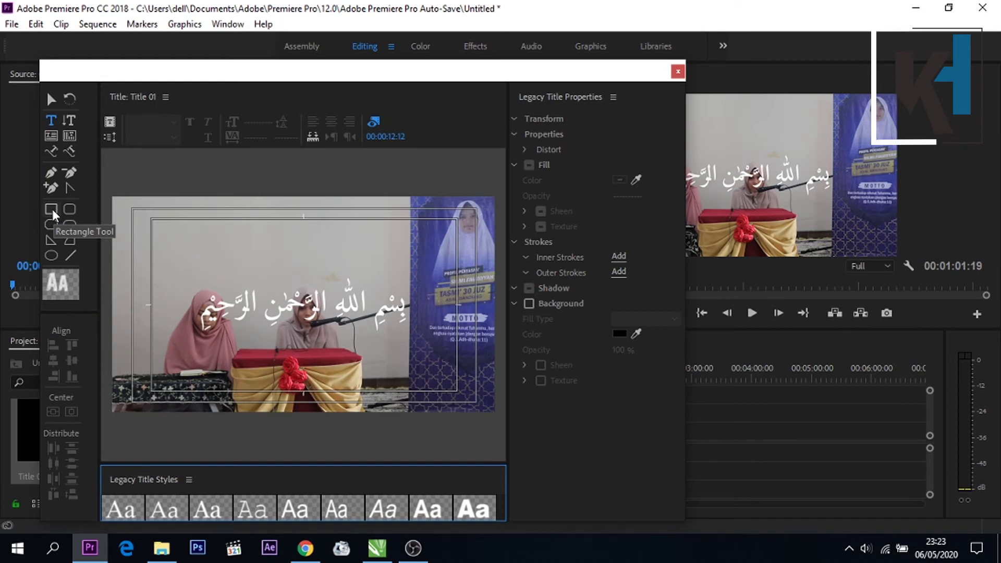
# Step: Draw a black rectangle across the bottom of the frame at 46% opacity
pyautogui.click(51, 210)
pyautogui.moveTo(99, 360)
pyautogui.mouseDown()
pyautogui.moveTo(147, 391)
pyautogui.moveTo(102, 376)
pyautogui.mouseUp()
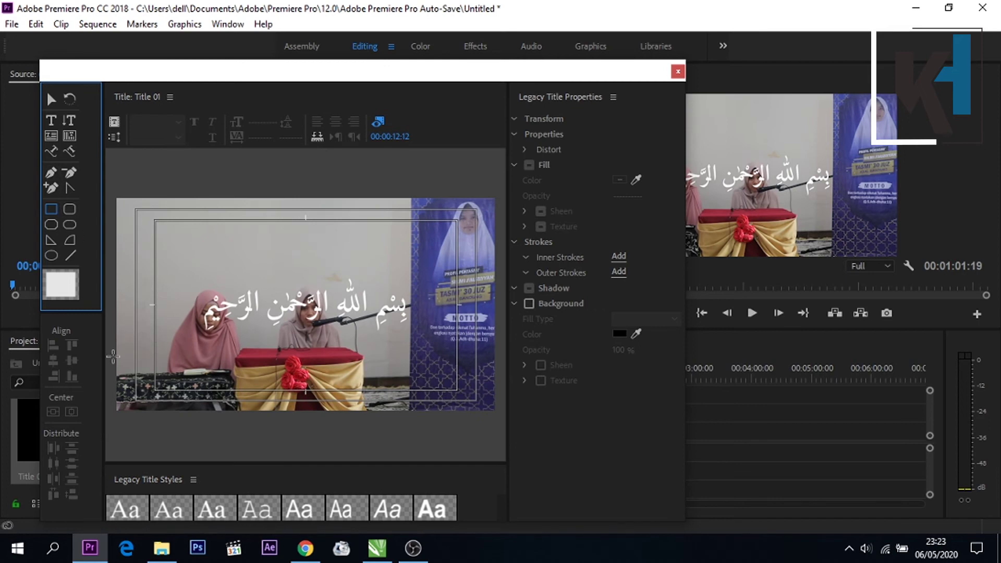
pyautogui.moveTo(110, 356)
pyautogui.mouseDown()
pyautogui.moveTo(125, 396)
pyautogui.moveTo(514, 419)
pyautogui.moveTo(501, 416)
pyautogui.mouseUp()
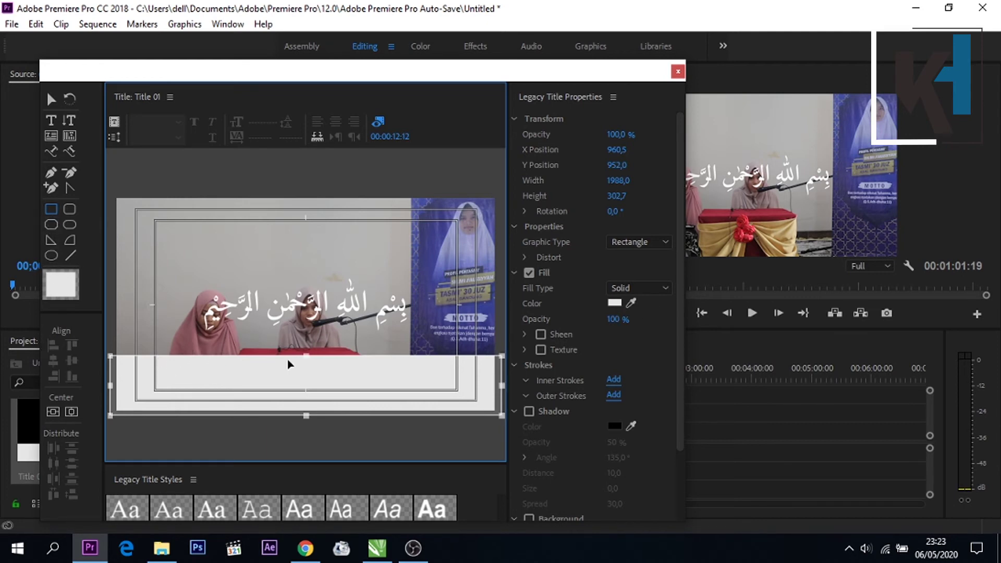
pyautogui.click(614, 302)
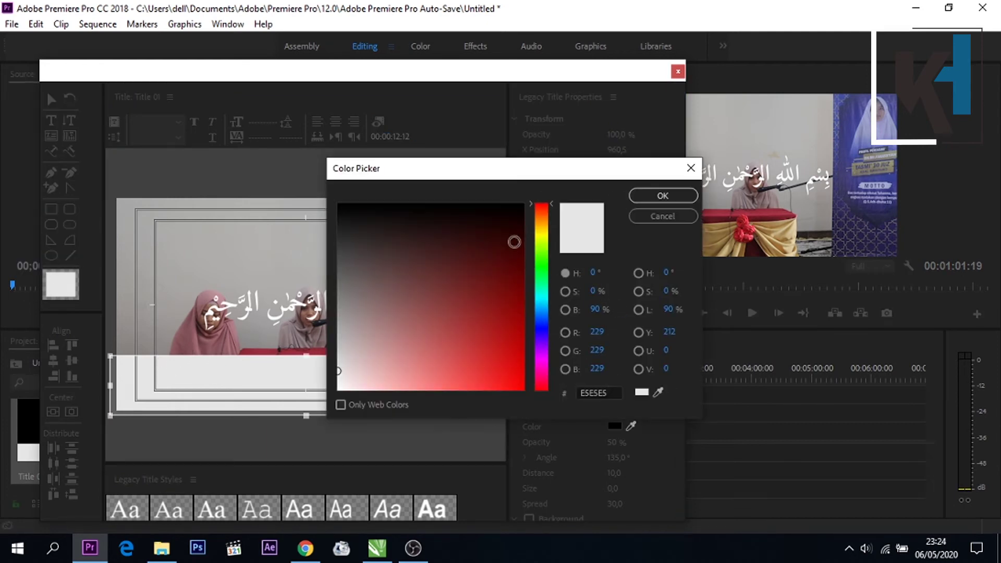
pyautogui.click(524, 203)
pyautogui.click(677, 196)
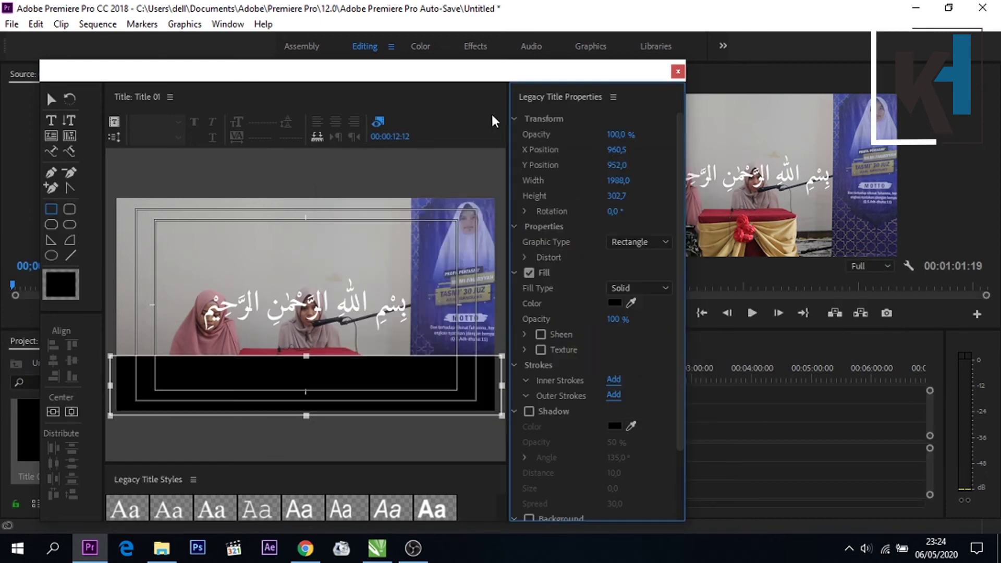
pyautogui.moveTo(620, 134); pyautogui.dragTo(591, 134)
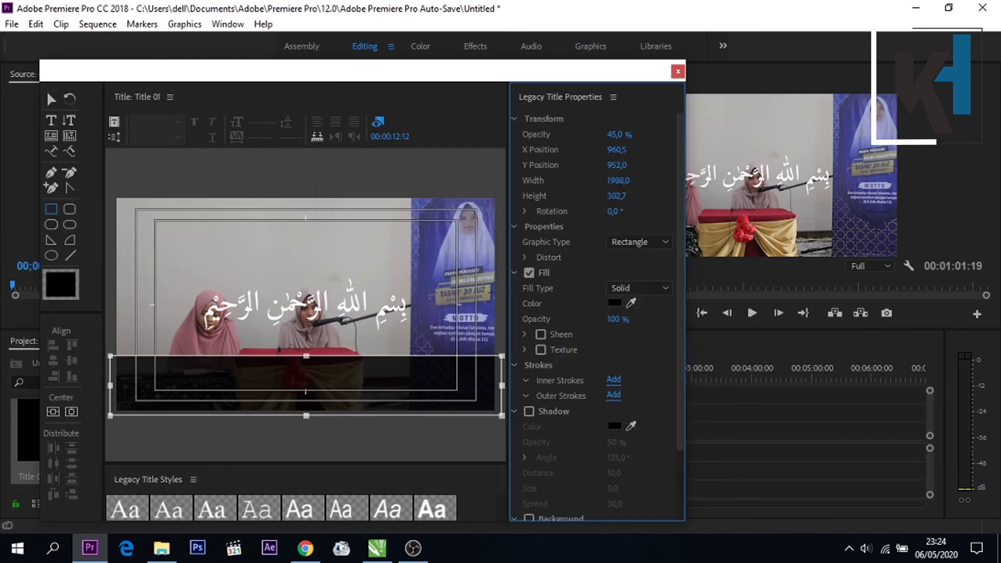
# Step: Place Title 01 on V2 at the sequence start, stretched to the video's full length
pyautogui.click(678, 73)
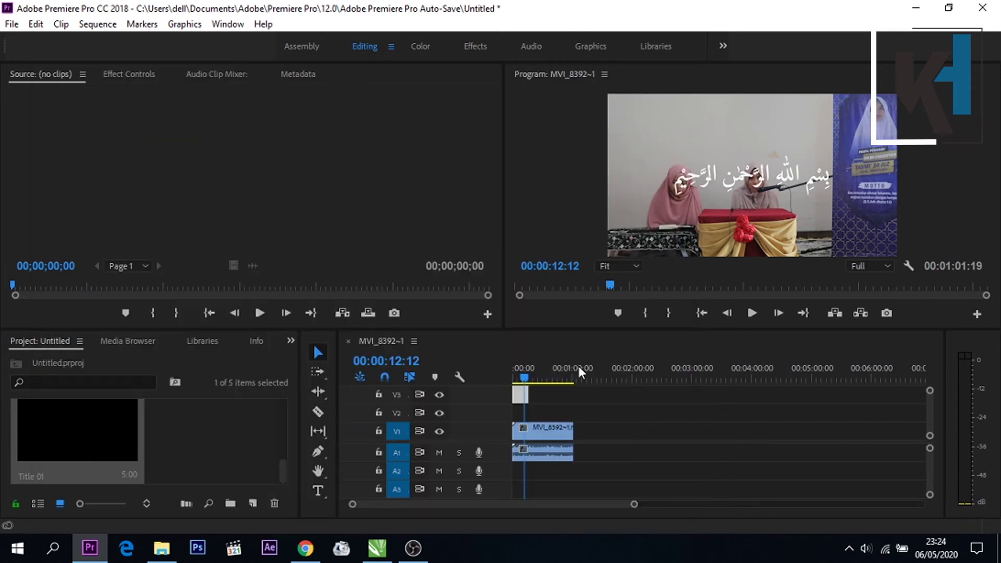
pyautogui.moveTo(68, 431); pyautogui.dragTo(576, 420)
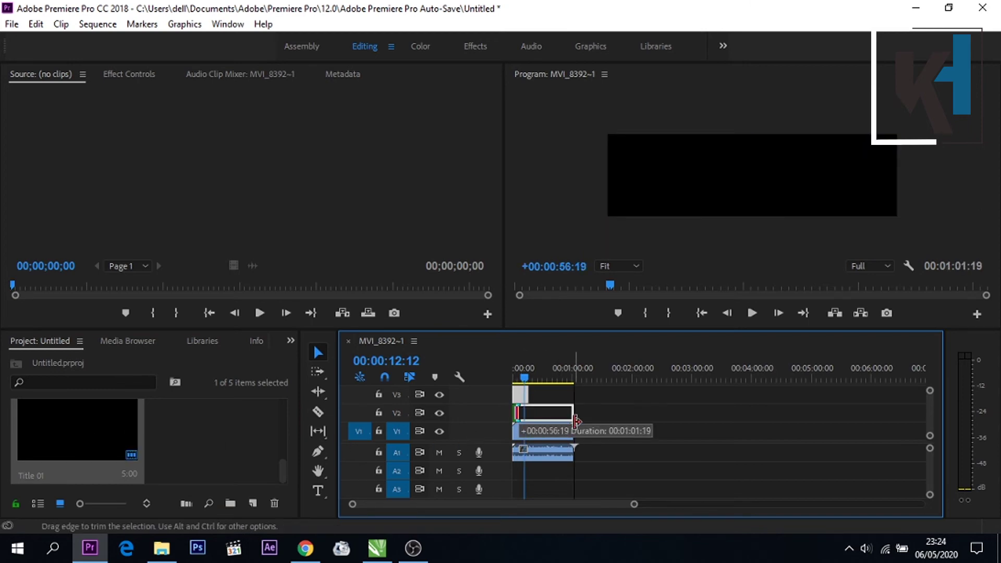
pyautogui.moveTo(576, 421); pyautogui.dragTo(574, 421)
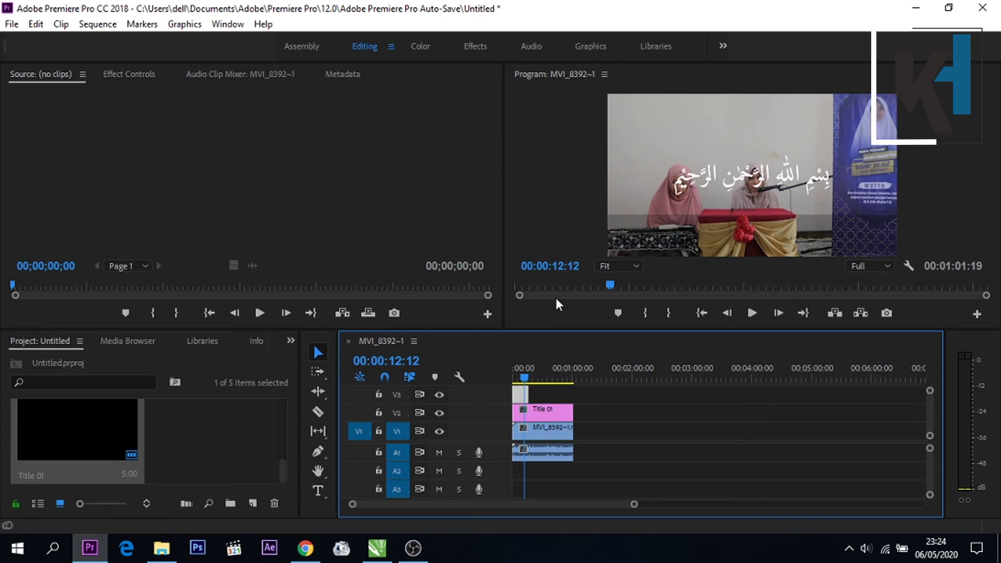
# Step: Scale bis1.png to 69 at Position Y 883, lengthen its V3 clip, and select Title 01
pyautogui.click(115, 74)
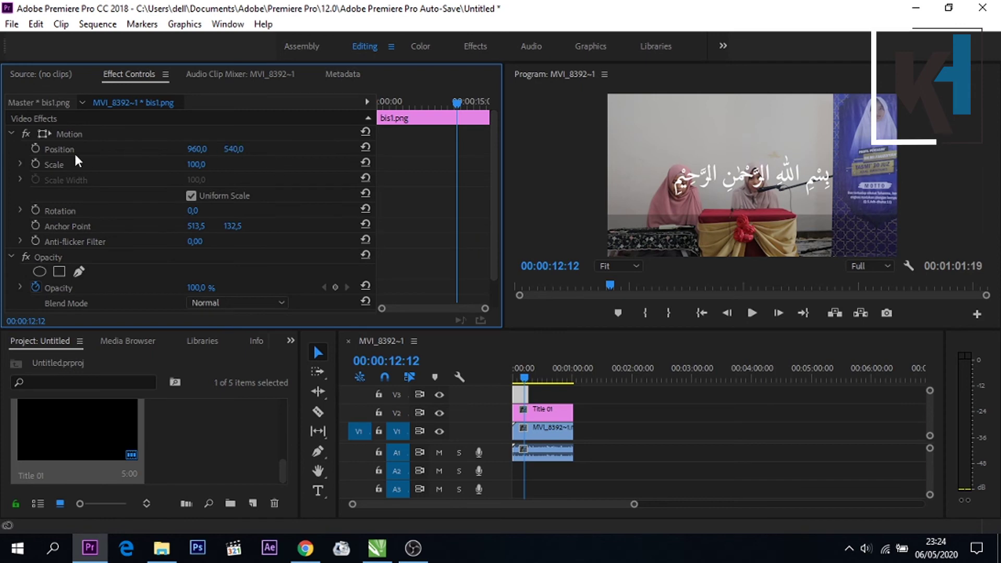
pyautogui.moveTo(228, 151)
pyautogui.mouseDown()
pyautogui.moveTo(394, 151)
pyautogui.moveTo(173, 164)
pyautogui.moveTo(245, 149)
pyautogui.mouseUp()
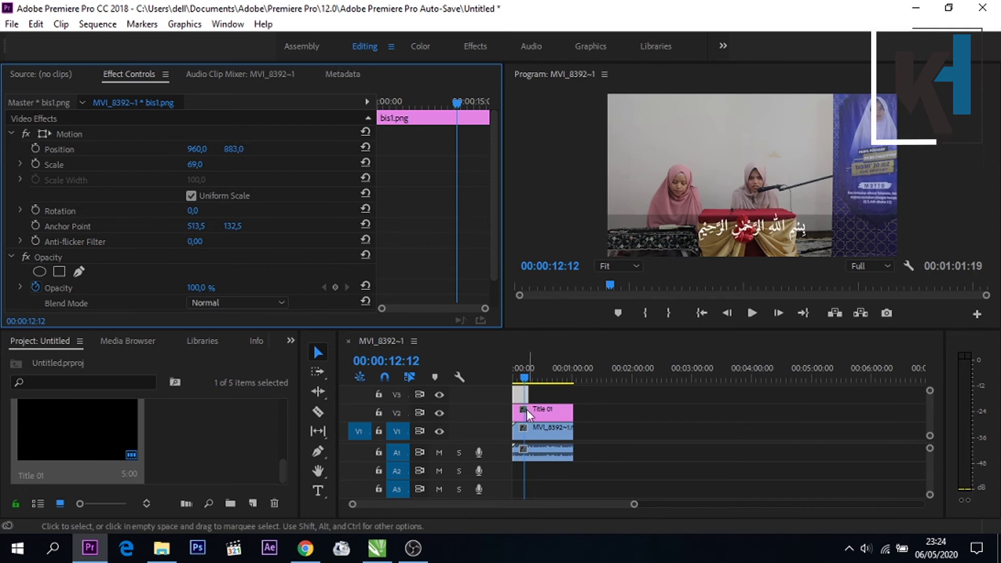
pyautogui.moveTo(528, 395)
pyautogui.mouseDown()
pyautogui.moveTo(520, 381)
pyautogui.moveTo(532, 384)
pyautogui.mouseUp()
pyautogui.click(519, 380)
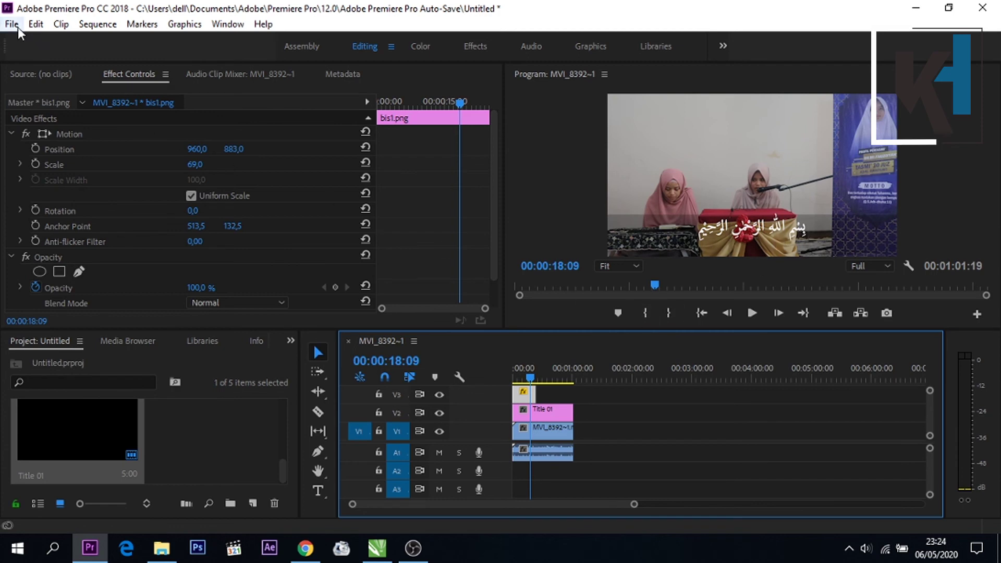
pyautogui.click(538, 418)
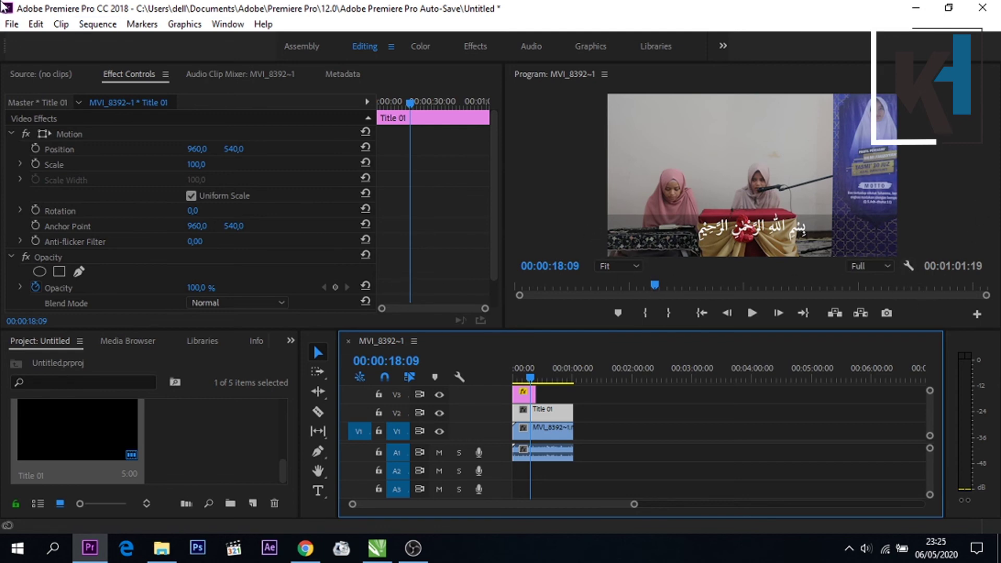
# Step: Create a new legacy title, Title 02
pyautogui.click(11, 25)
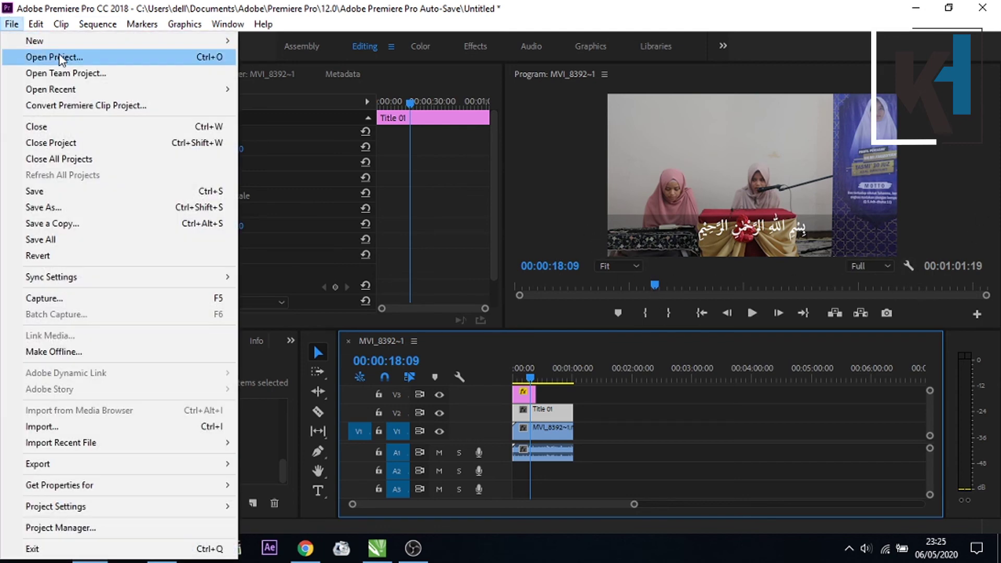
pyautogui.moveTo(39, 45)
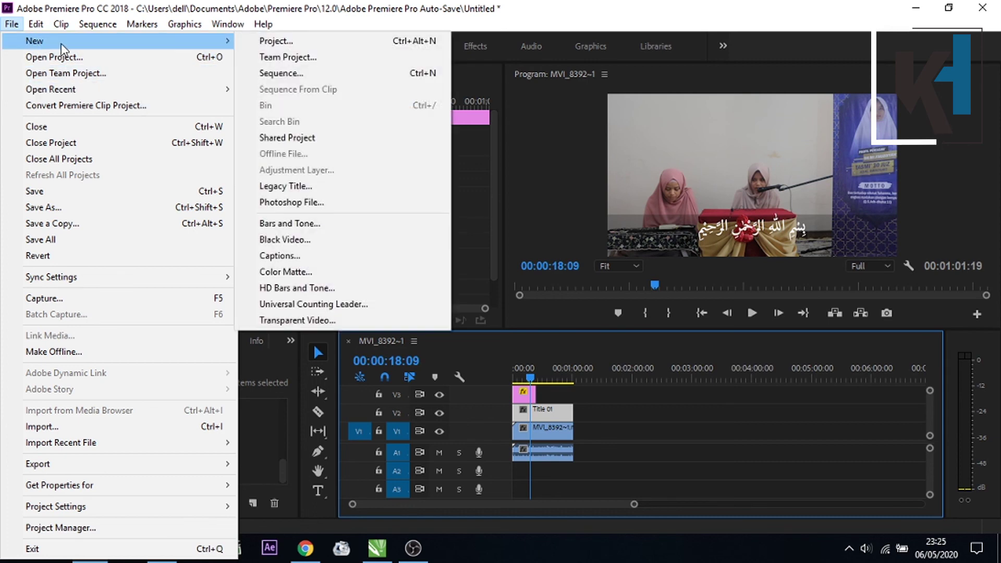
pyautogui.click(296, 183)
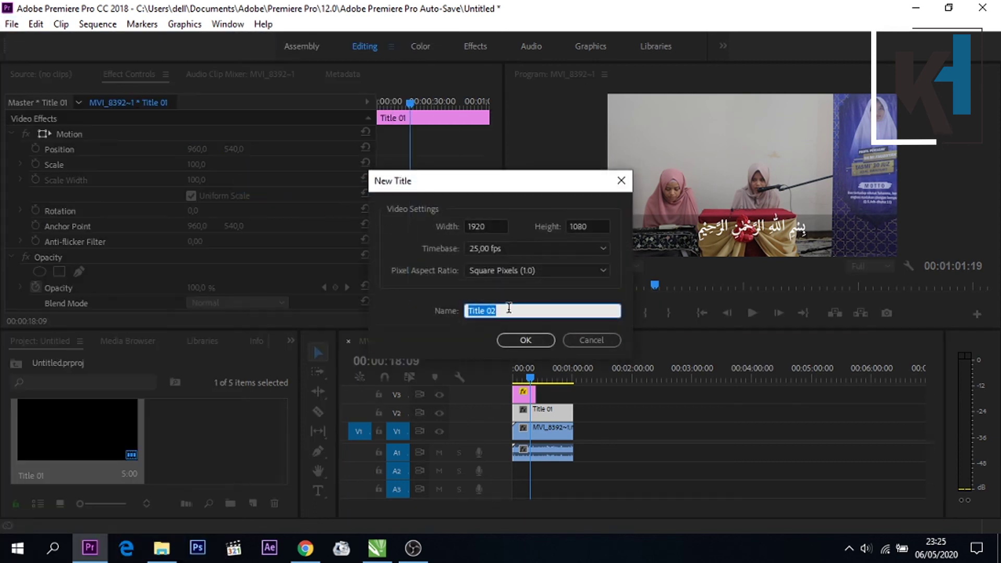
pyautogui.click(516, 344)
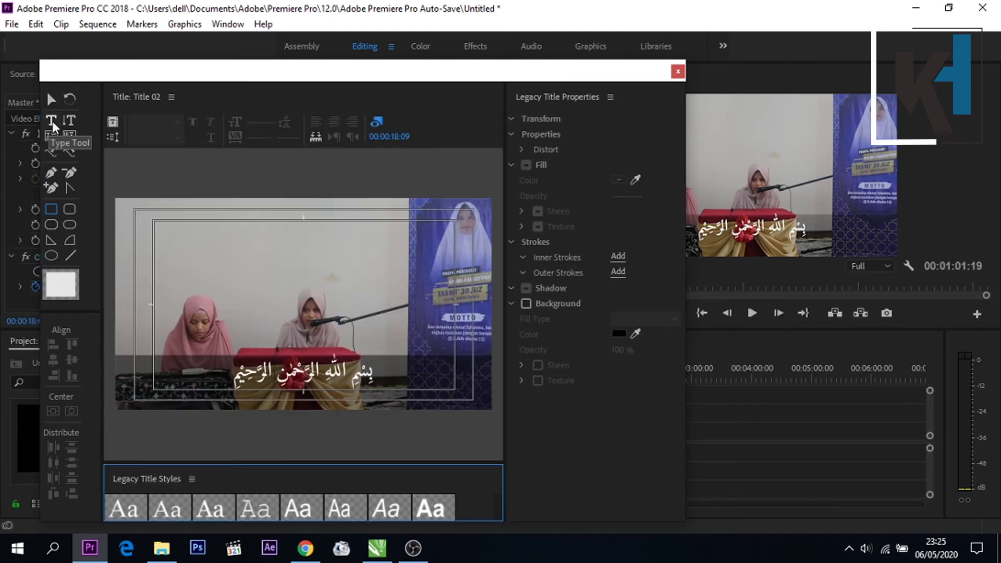
# Step: Paste the Indonesian translation as text and set it to Arial Narrow, size 50
pyautogui.click(51, 120)
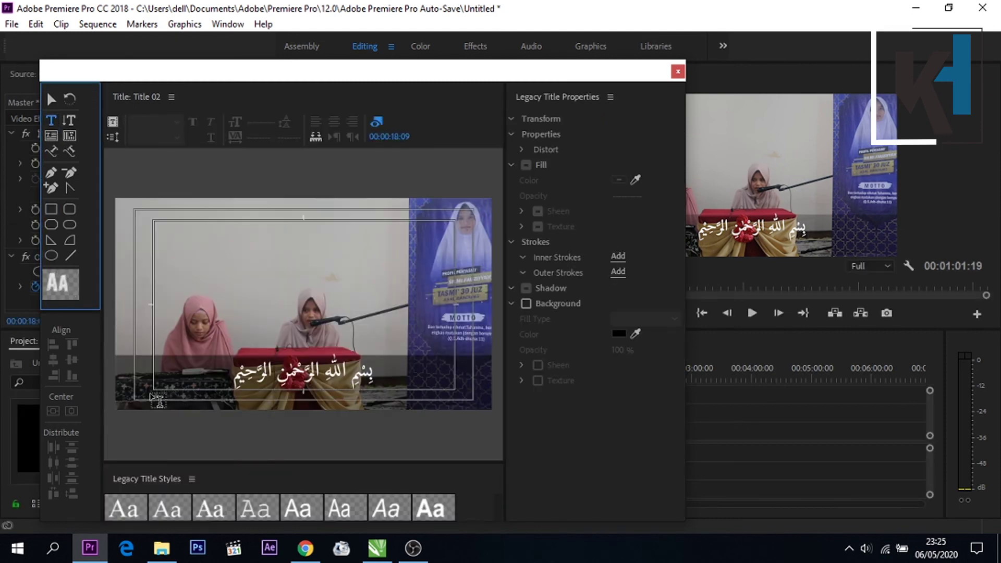
pyautogui.click(148, 389)
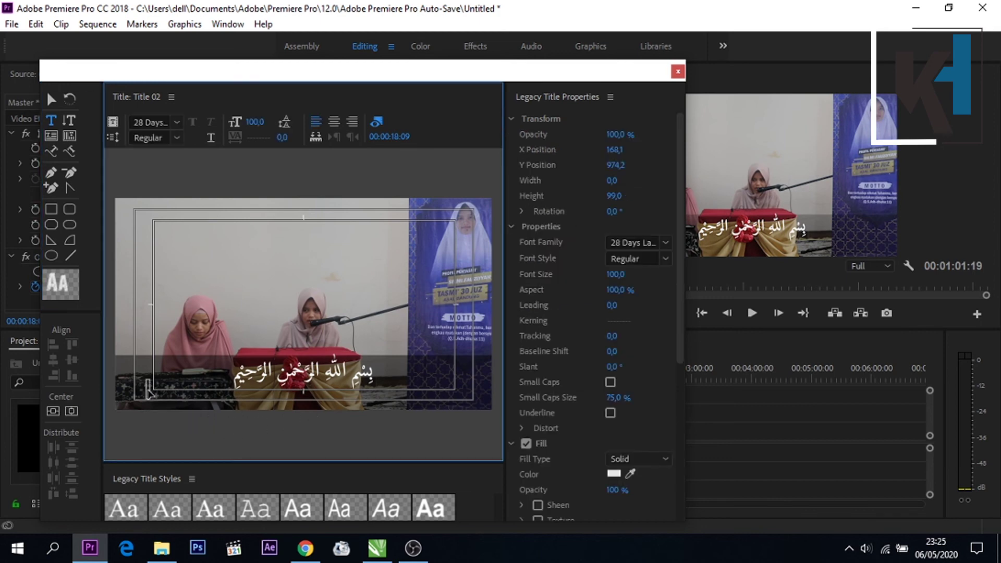
pyautogui.hotkey('ctrl', 'v')
pyautogui.hotkey('ctrl', 'a')
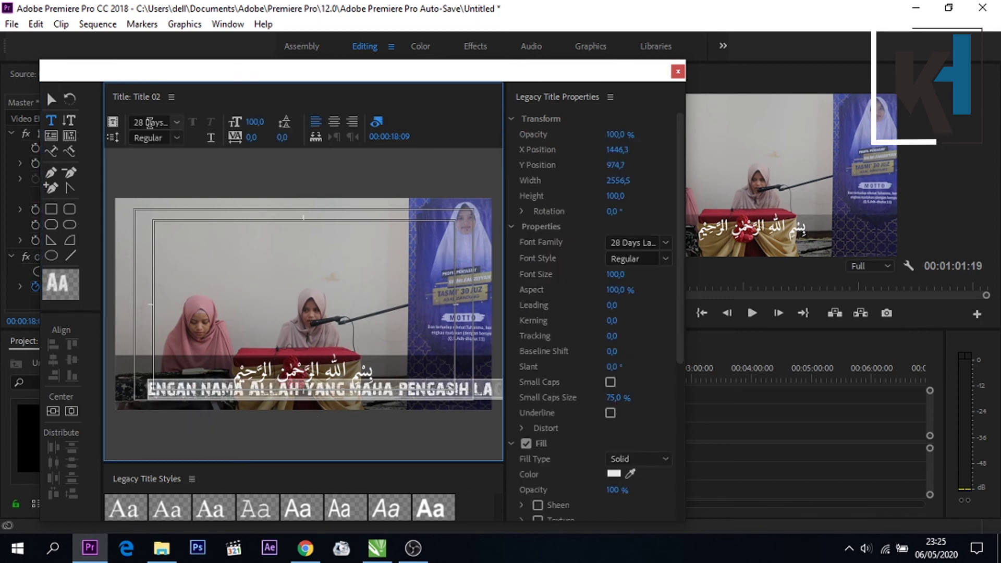
pyautogui.click(148, 122)
pyautogui.write('Arial')
pyautogui.click(264, 120)
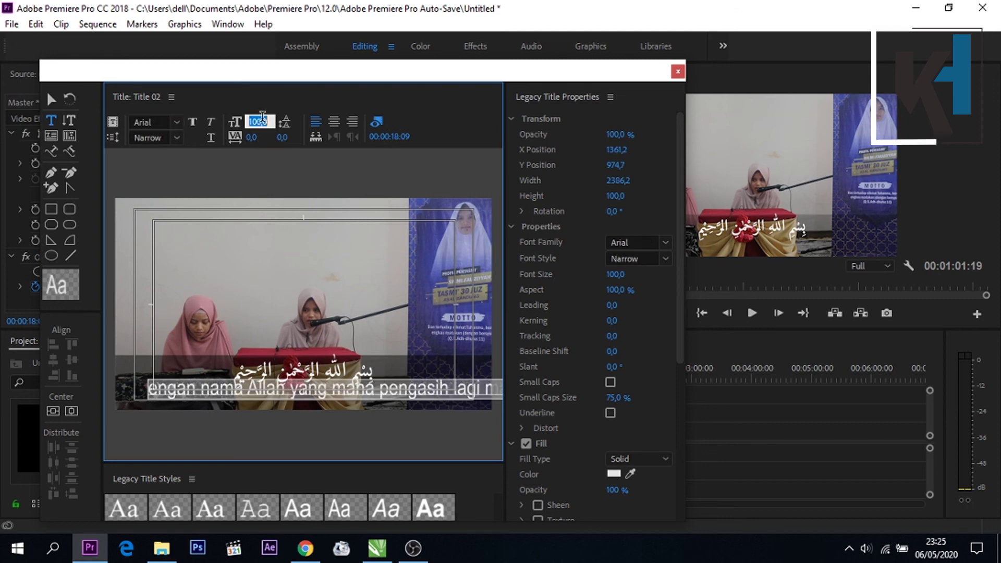
pyautogui.write('50')
# Step: Move the subtitle line just beneath the verse and close the titler
pyautogui.click(51, 99)
pyautogui.moveTo(361, 386); pyautogui.dragTo(377, 400)
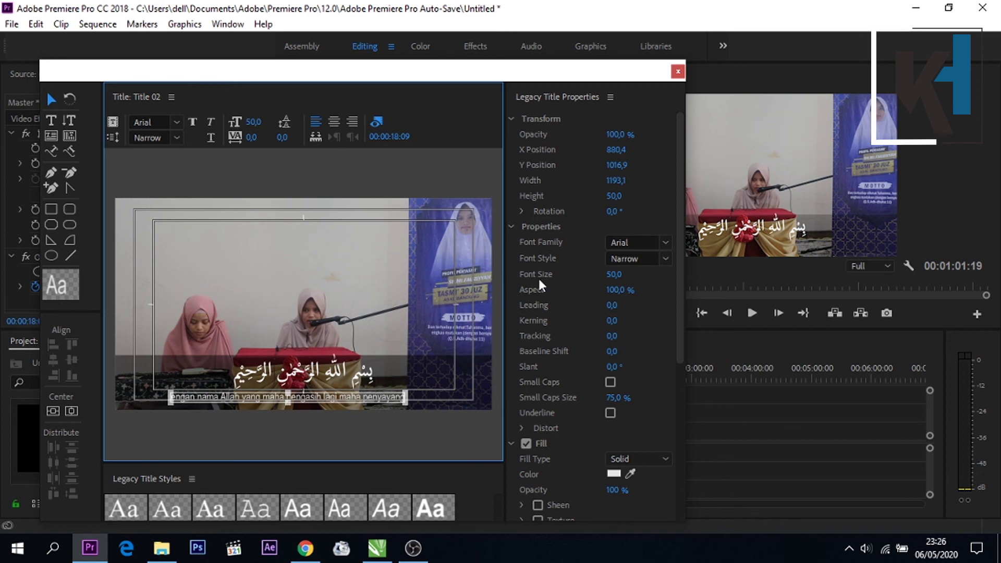
pyautogui.click(677, 72)
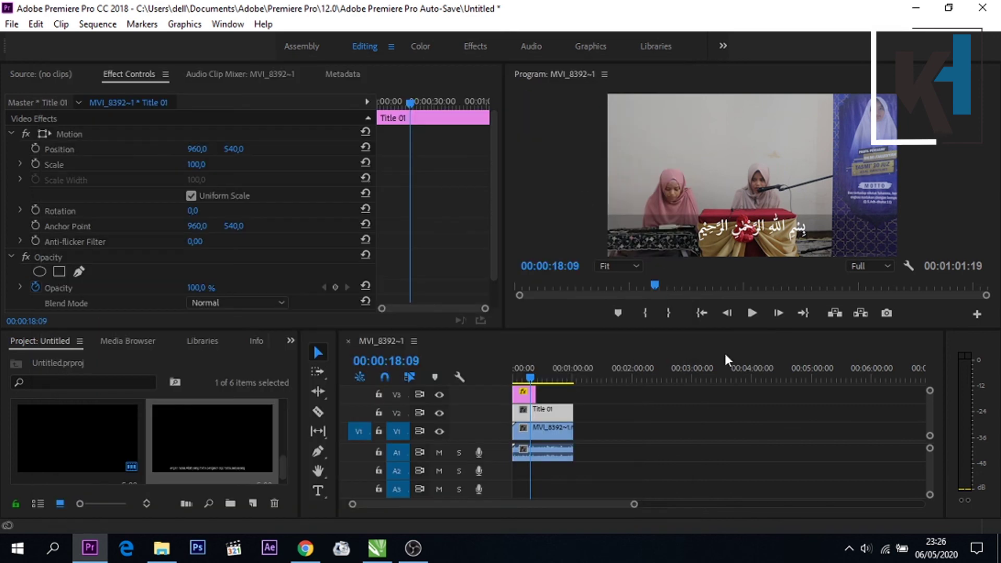
# Step: Extend the Title 02 clip on V4 to 00:00:18:09 and return the playhead to the start
pyautogui.scroll(2, 933, 407)
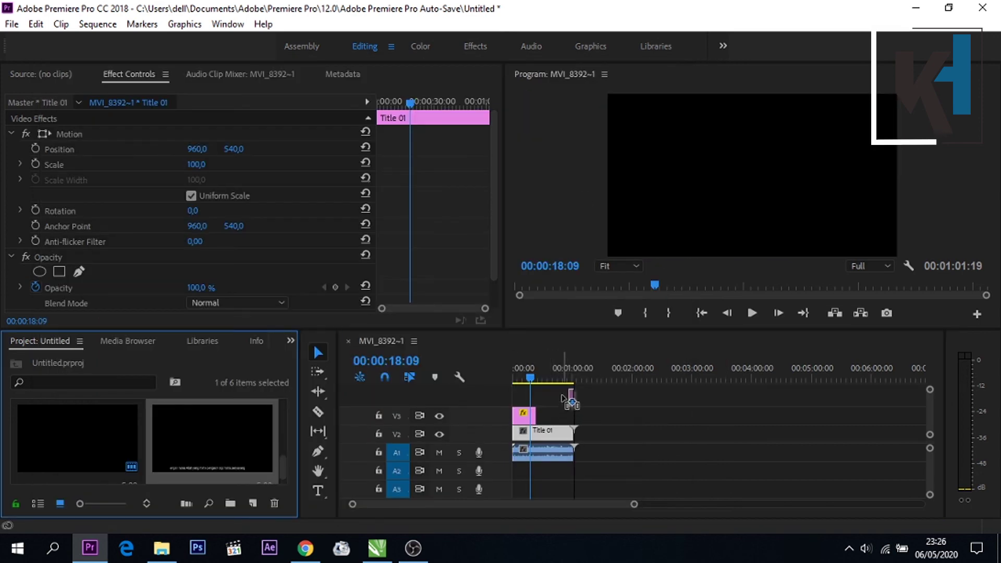
pyautogui.scroll(-2, 678, 422)
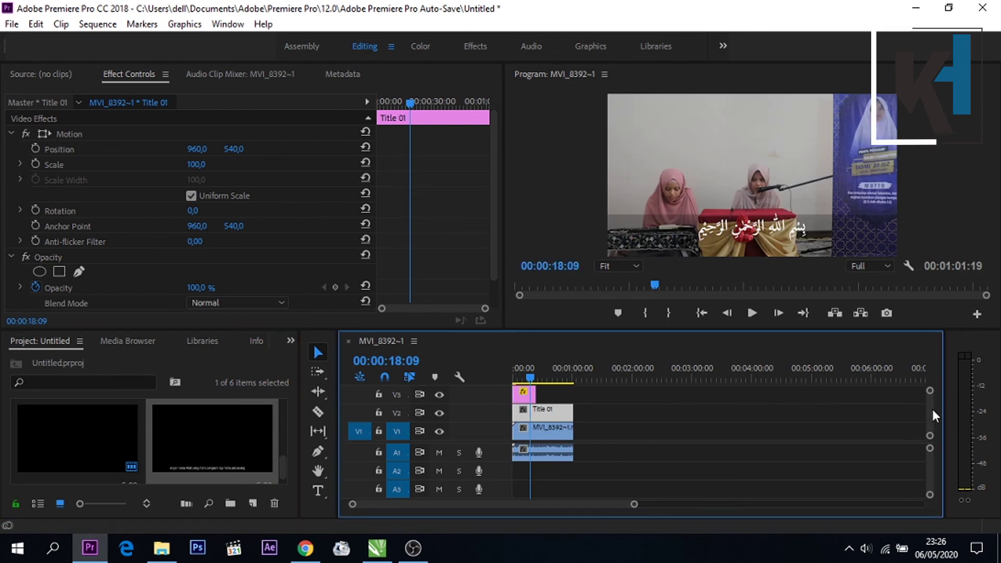
pyautogui.scroll(2, 932, 409)
pyautogui.moveTo(519, 405); pyautogui.dragTo(536, 409)
pyautogui.moveTo(529, 373); pyautogui.dragTo(510, 374)
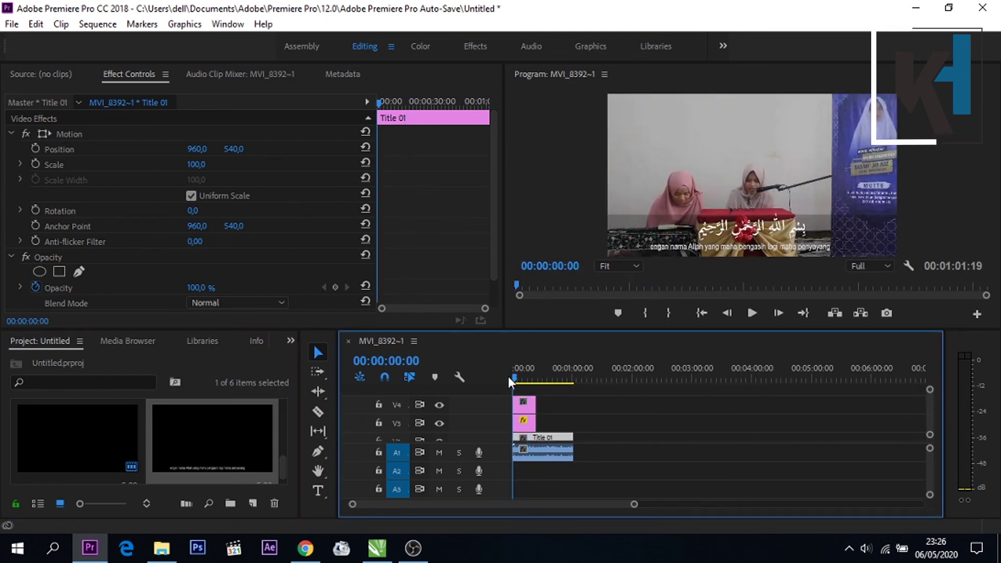
# Step: Add the missing 'D' to the subtitle and nudge it to X 944,9, Y 1039,4
pyautogui.doubleClick(521, 407)
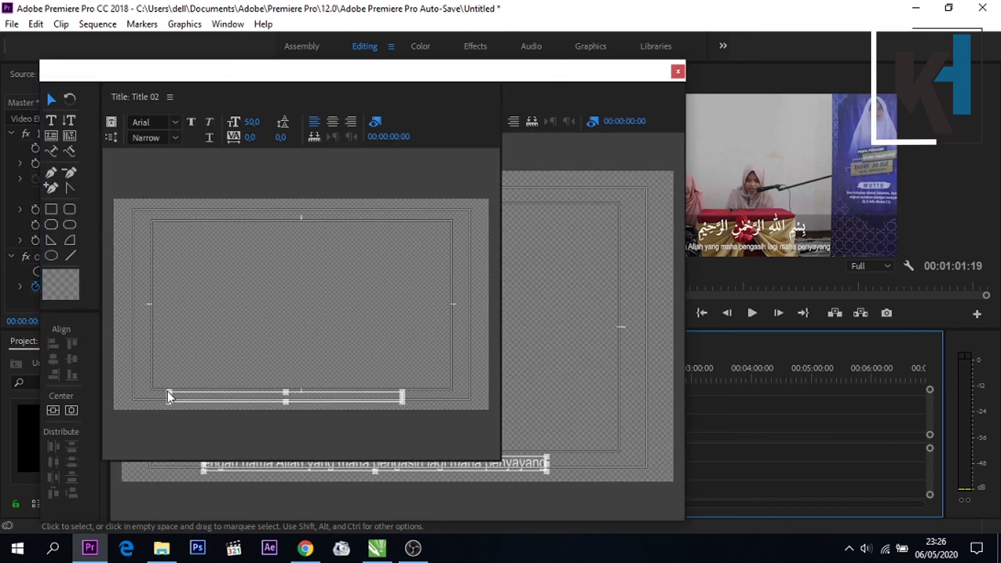
pyautogui.doubleClick(177, 401)
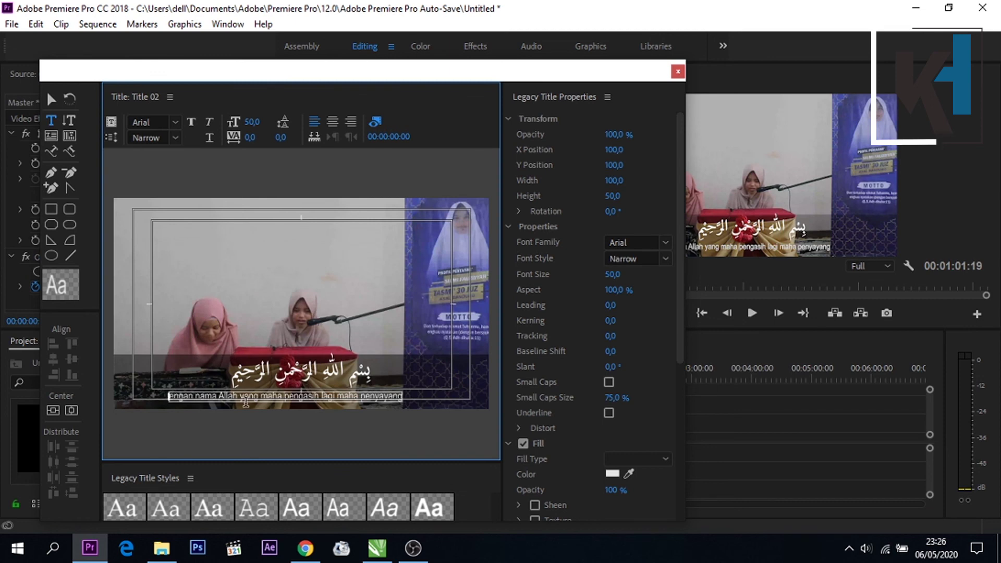
pyautogui.write('D')
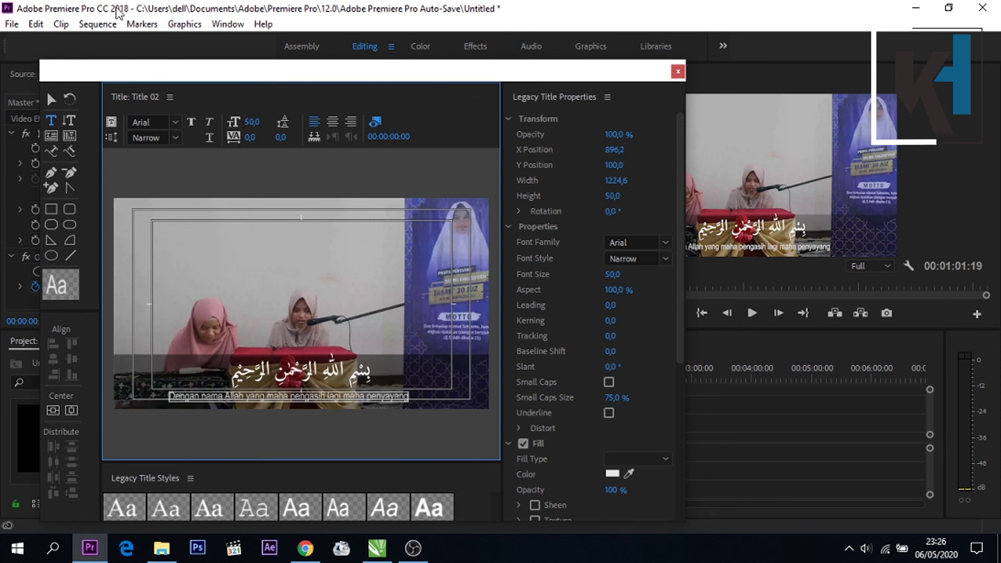
pyautogui.click(52, 100)
pyautogui.moveTo(342, 400); pyautogui.dragTo(354, 410)
pyautogui.click(678, 72)
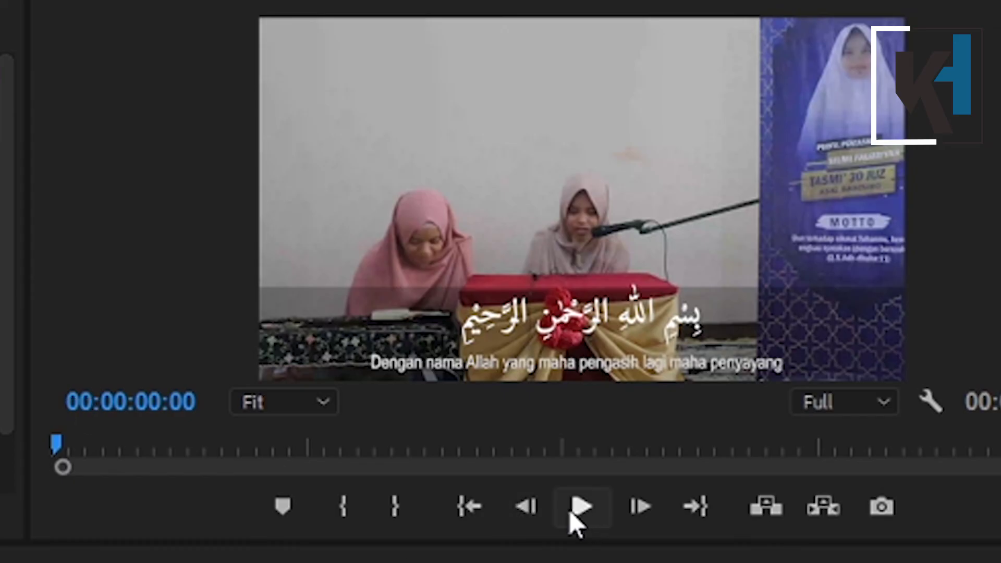
pyautogui.click(750, 314)
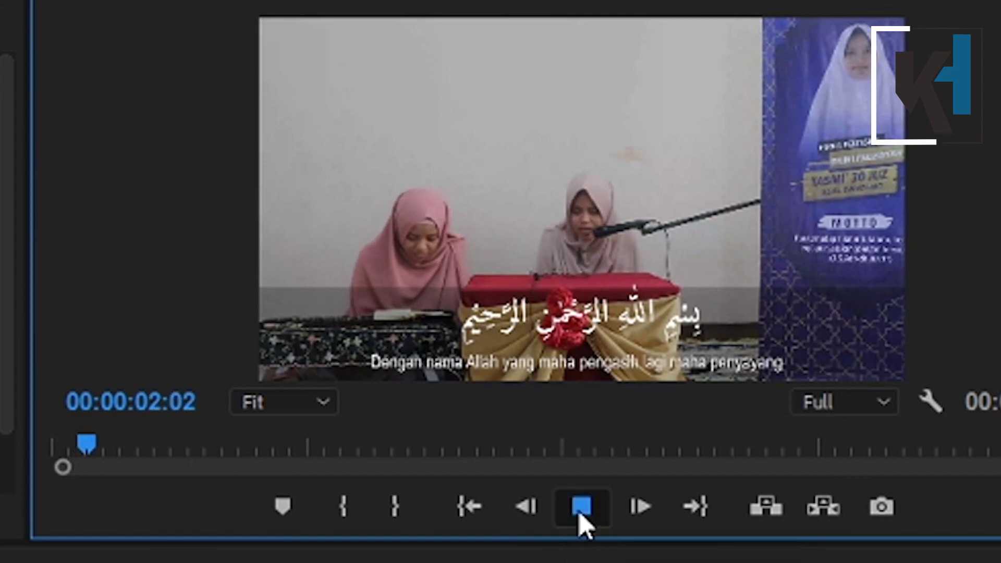
pyautogui.click(578, 513)
pyautogui.moveTo(553, 426); pyautogui.dragTo(542, 427)
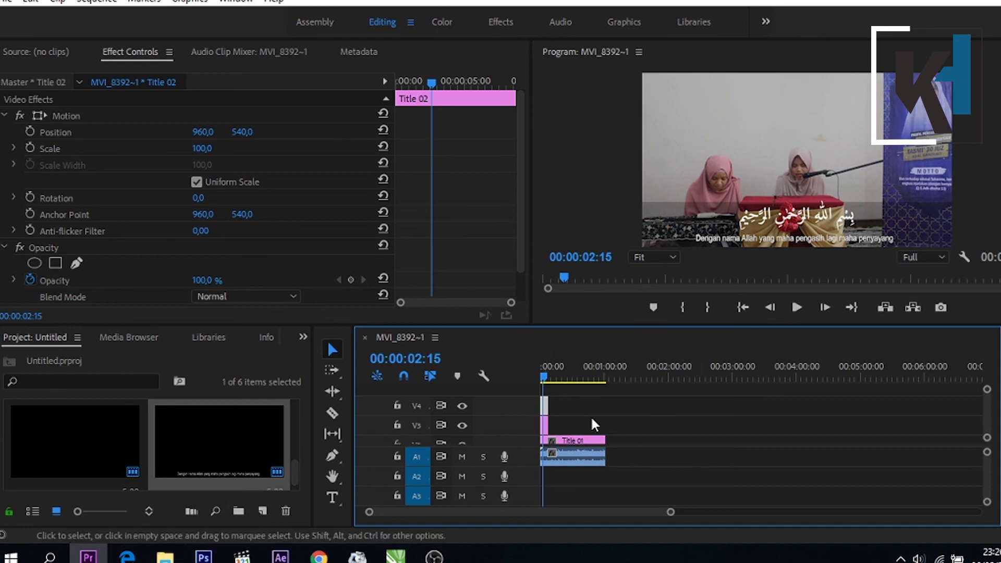
pyautogui.moveTo(545, 373); pyautogui.dragTo(541, 373)
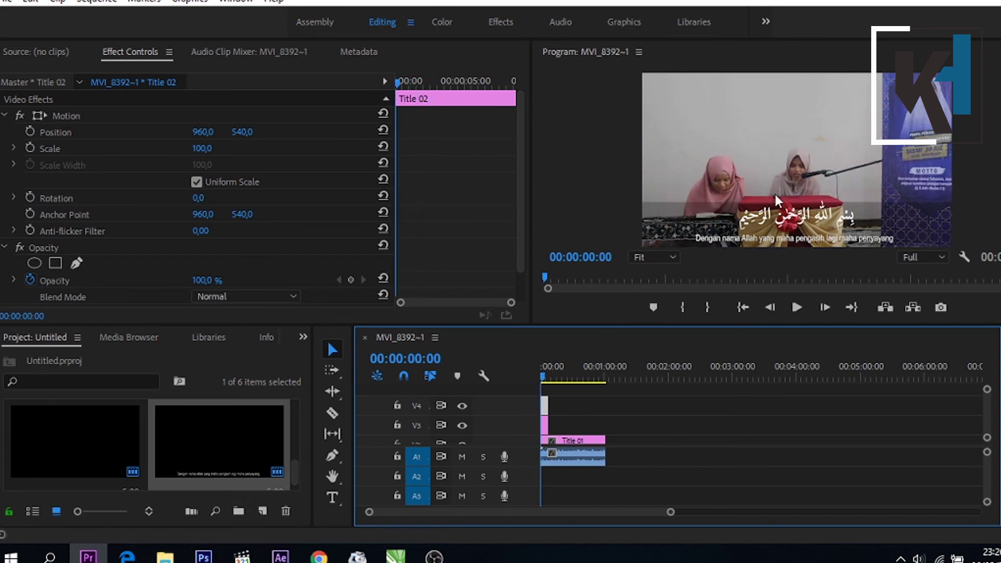